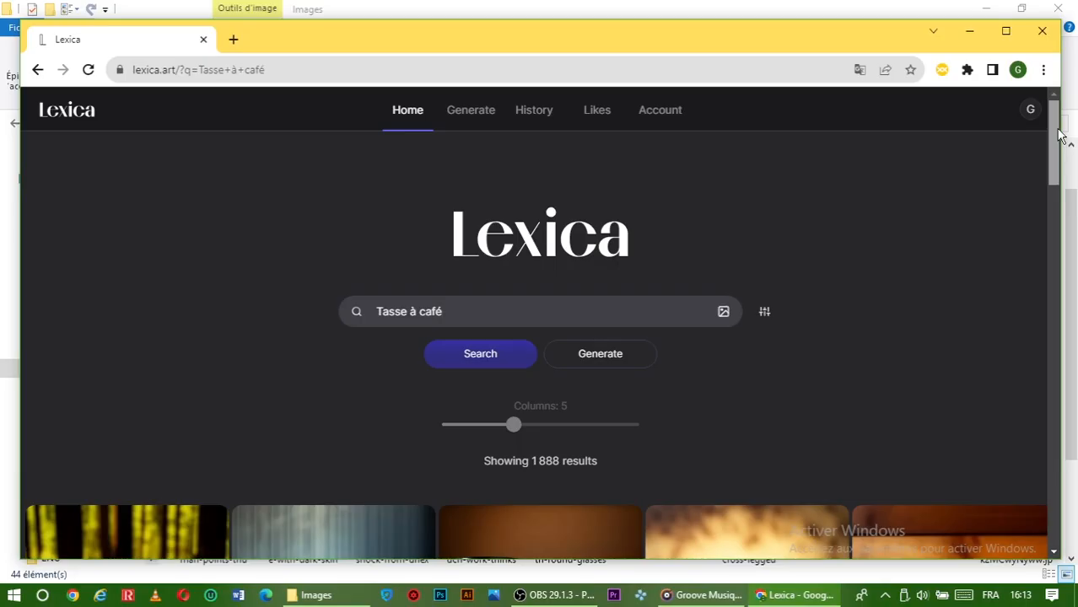
Browse the coffee cup images found for "Tasse à café".
scroll(1042, 184, "down", 3)
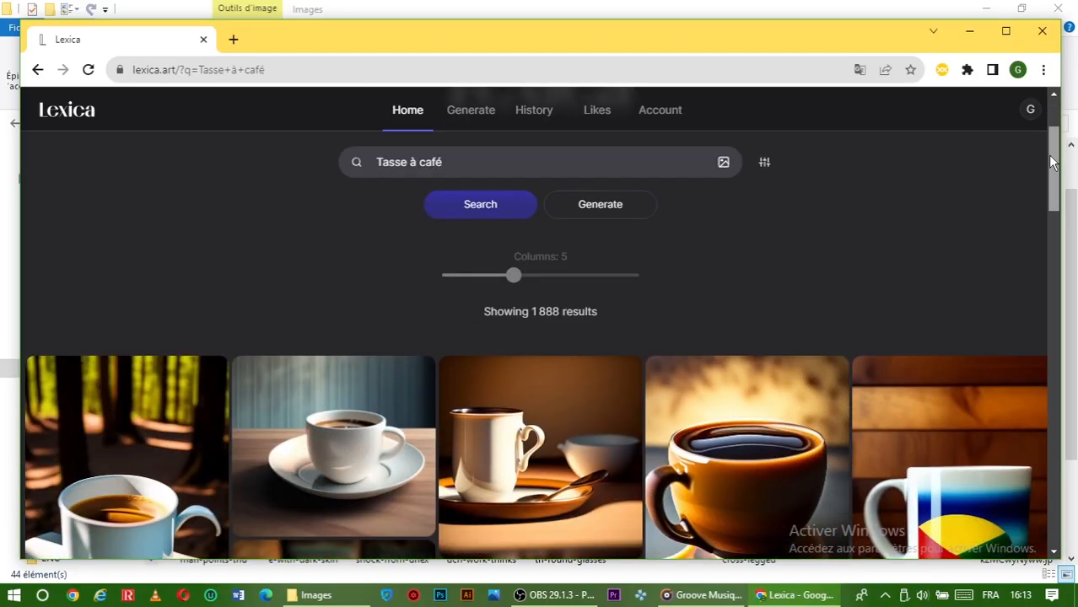
scroll(1040, 181, "down", 5)
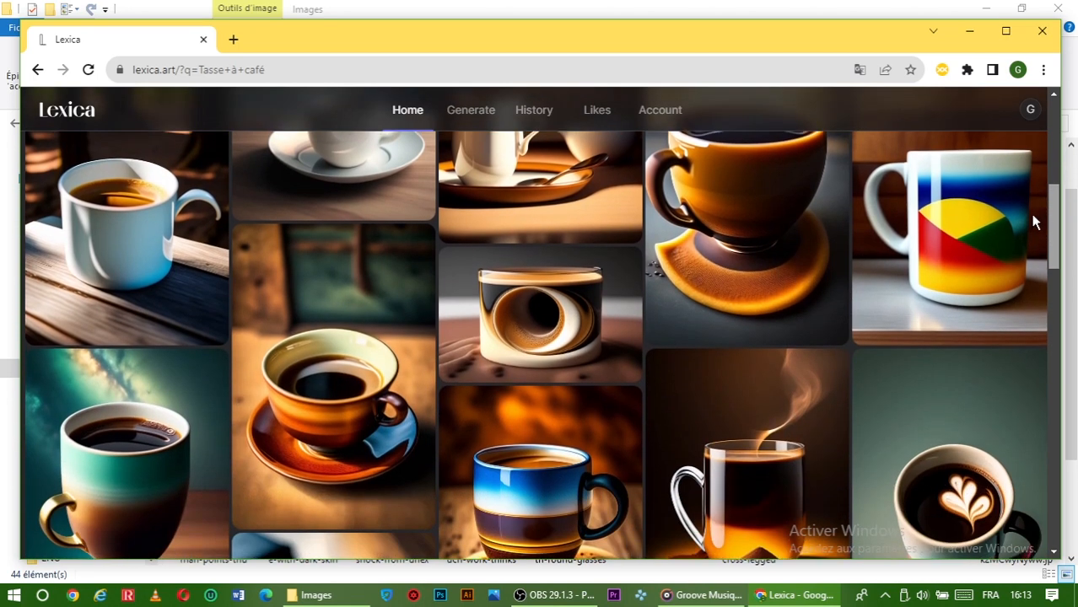
scroll(1030, 214, "down", 6)
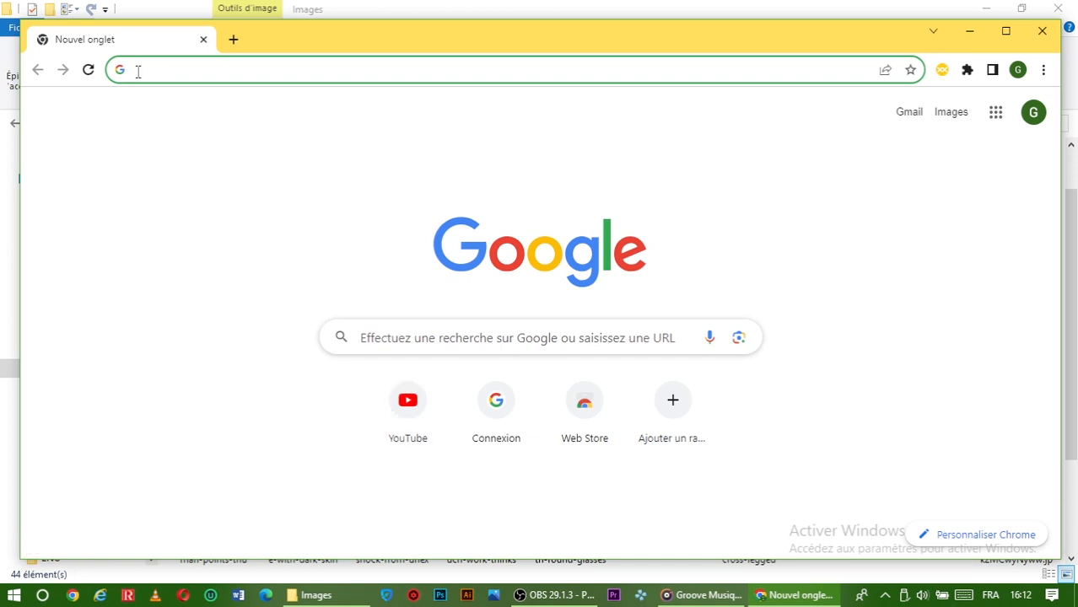
Open lexica.art and look at its image generation page with the 768 × 1152 dimensions setting.
type("Lexica")
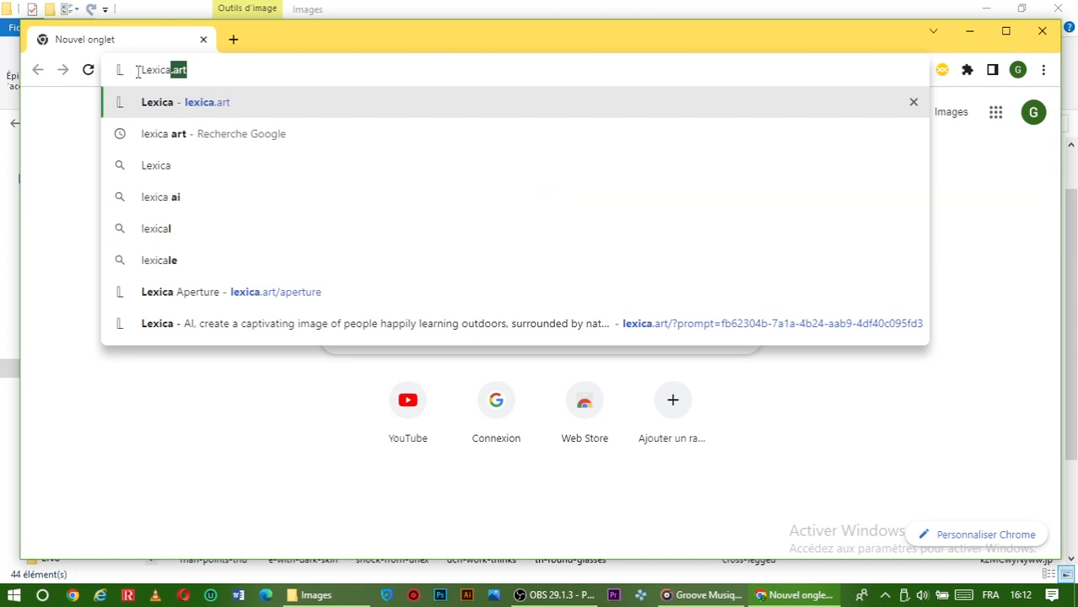
key("Return")
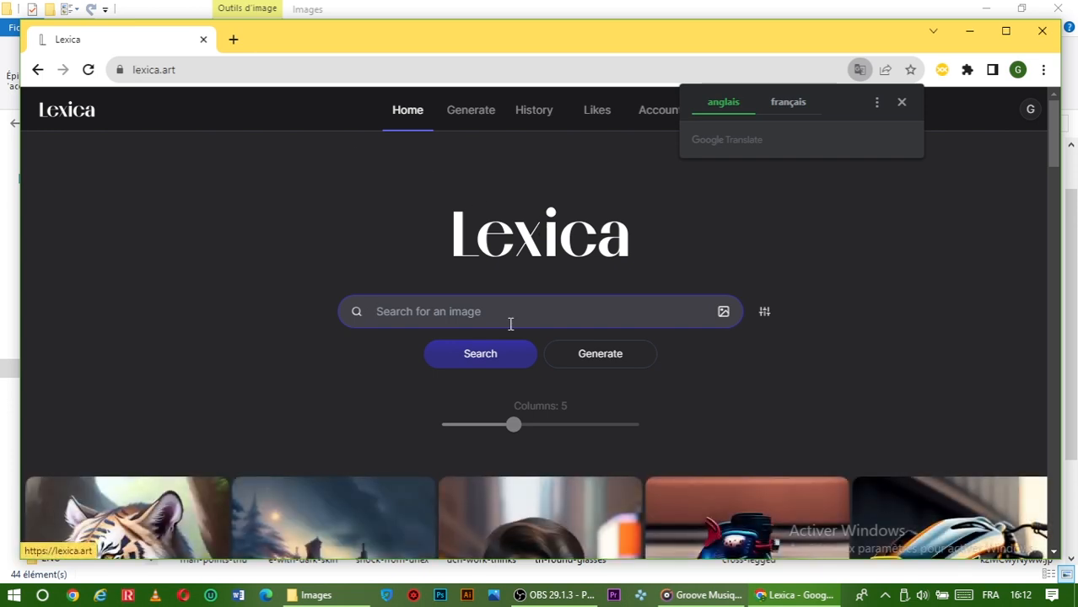
left_click(606, 356)
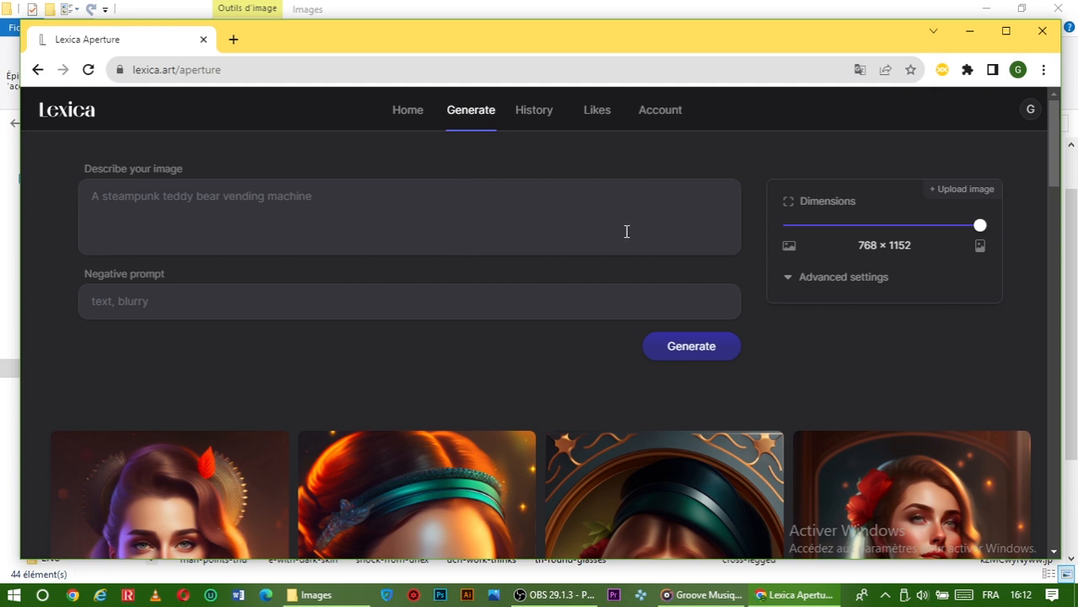
mouse_move(979, 226)
left_mouse_down()
mouse_move(856, 243)
mouse_move(795, 234)
mouse_move(975, 242)
left_mouse_up()
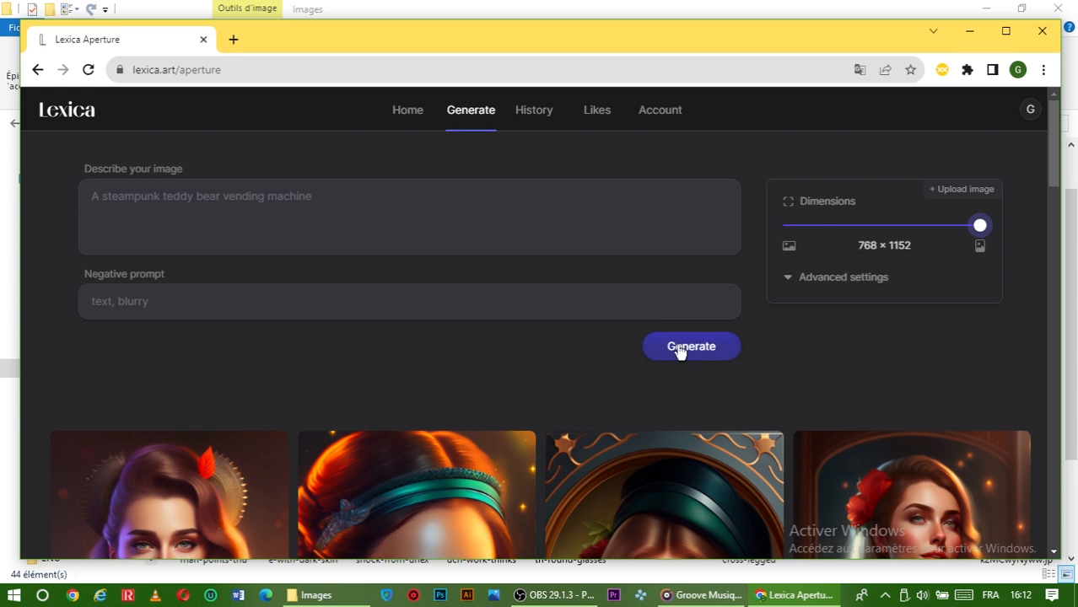
Return to the Lexica home page and search for images of "Tasse à café".
left_click(421, 117)
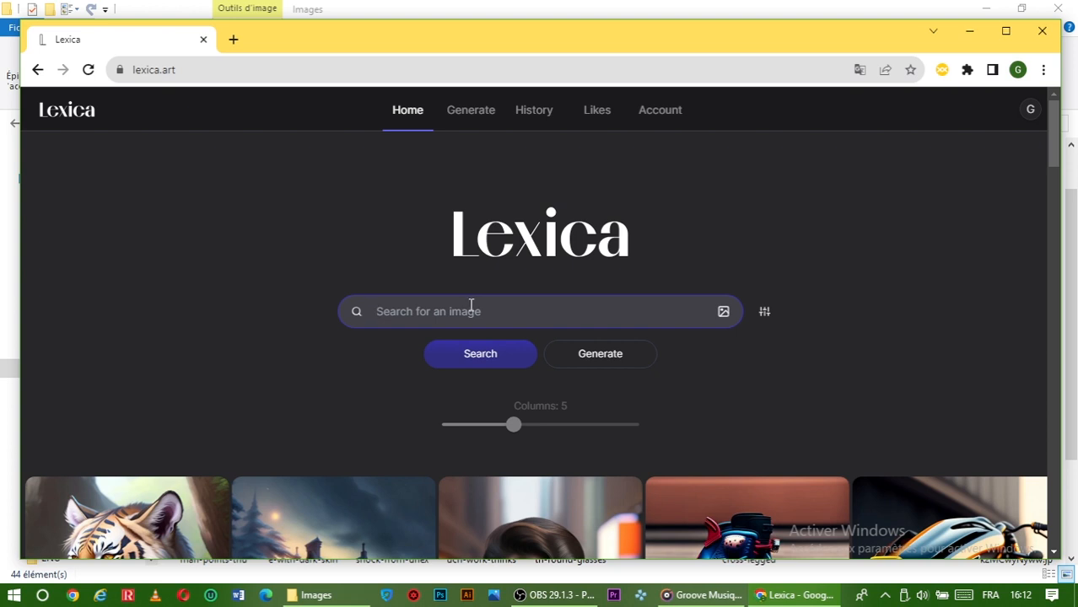
type("Tasse à café")
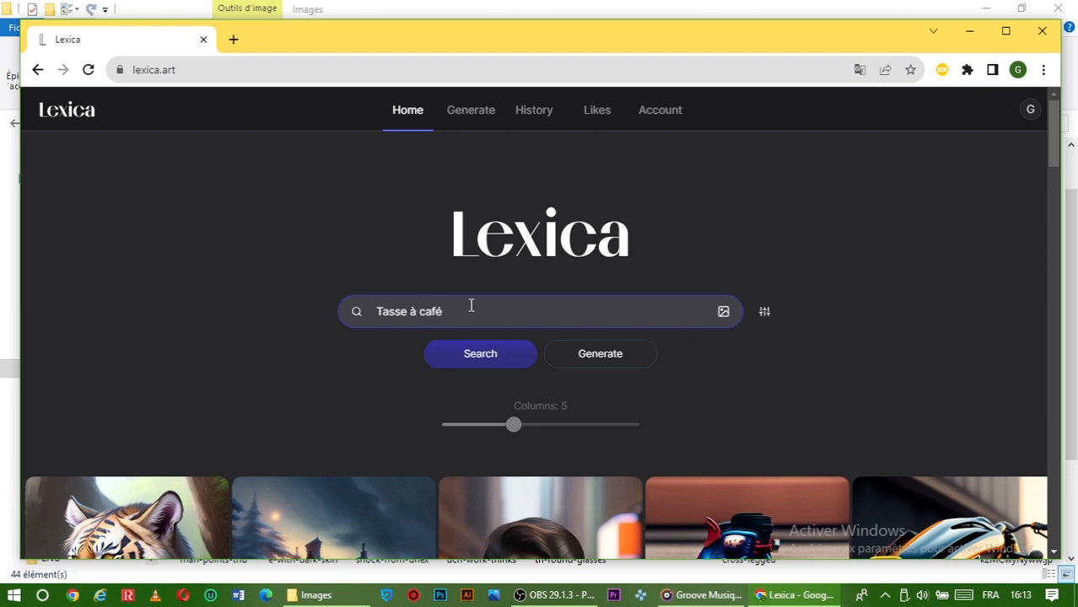
key("Return")
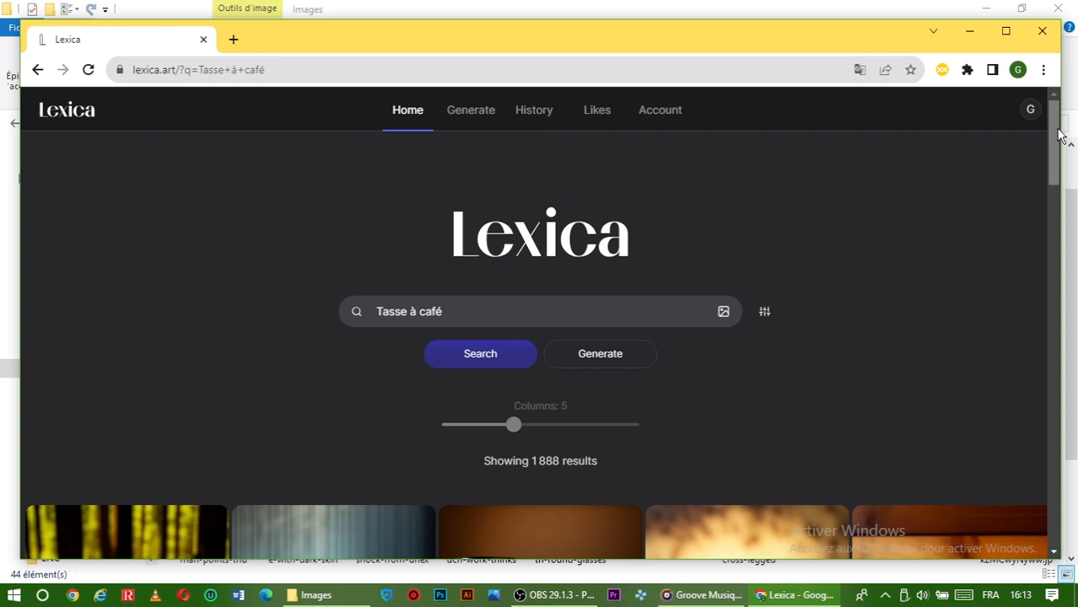
Examine the intricate Victorian coffee cup result, its prompt and its image variations, and close its details.
left_click_drag(1059, 133, 1028, 384)
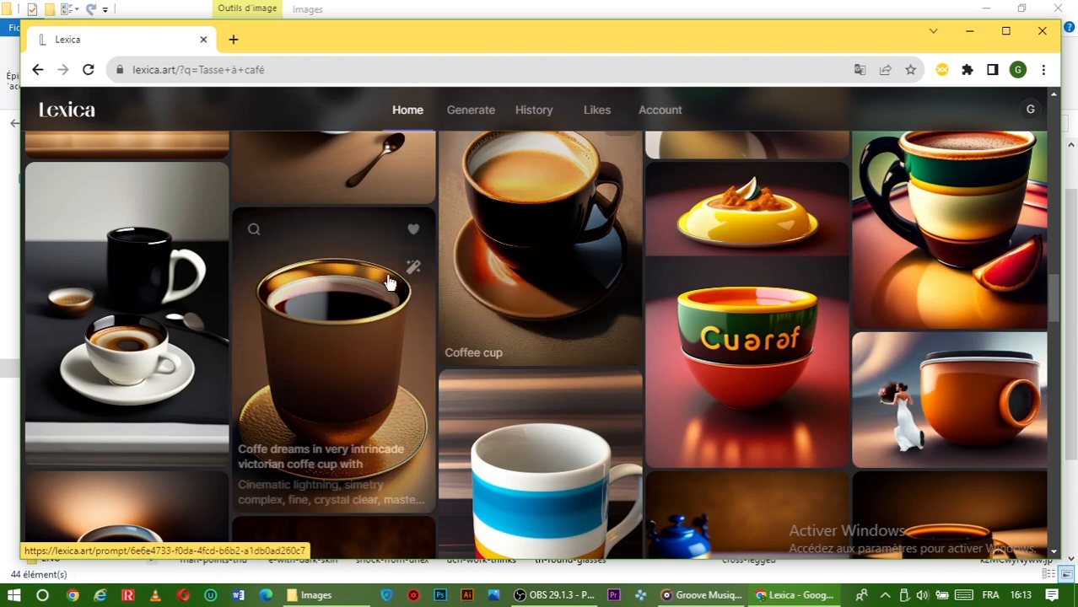
left_click(364, 281)
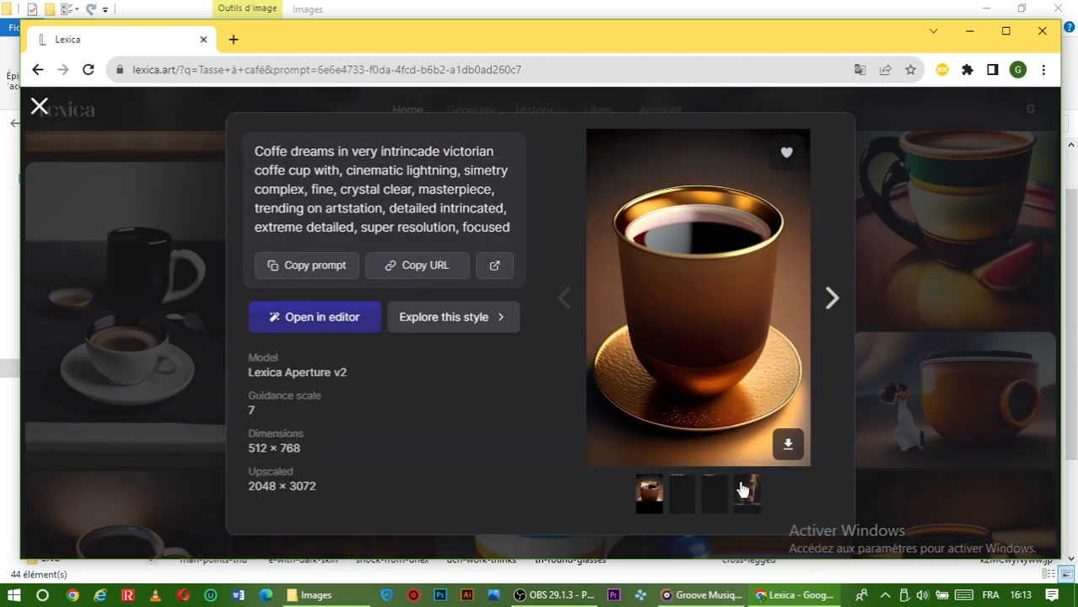
left_click(831, 300)
left_click(831, 299)
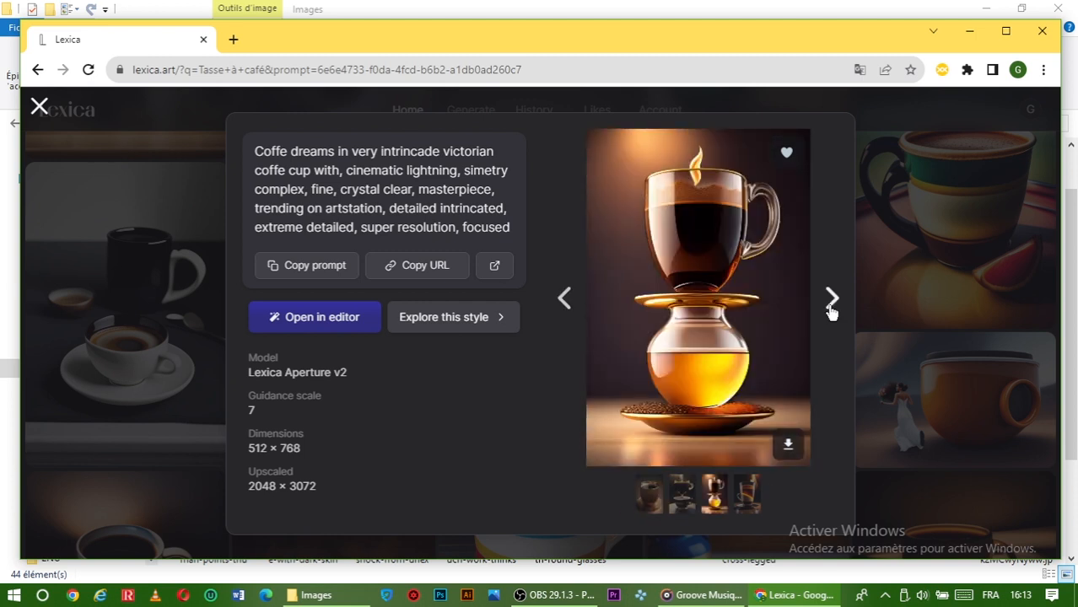
left_click(829, 305)
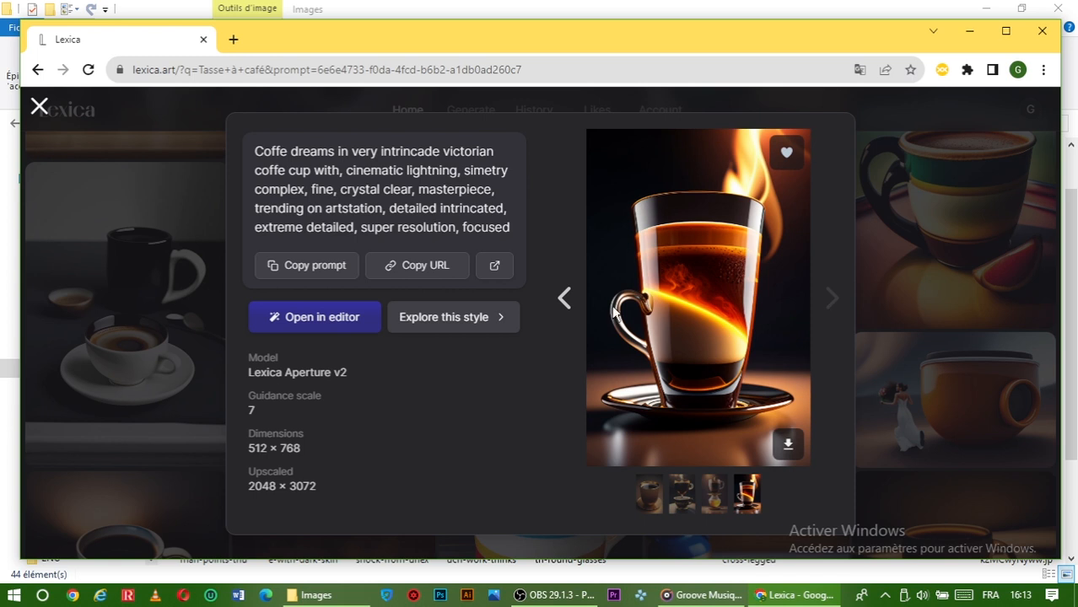
left_click(564, 300)
left_click(565, 299)
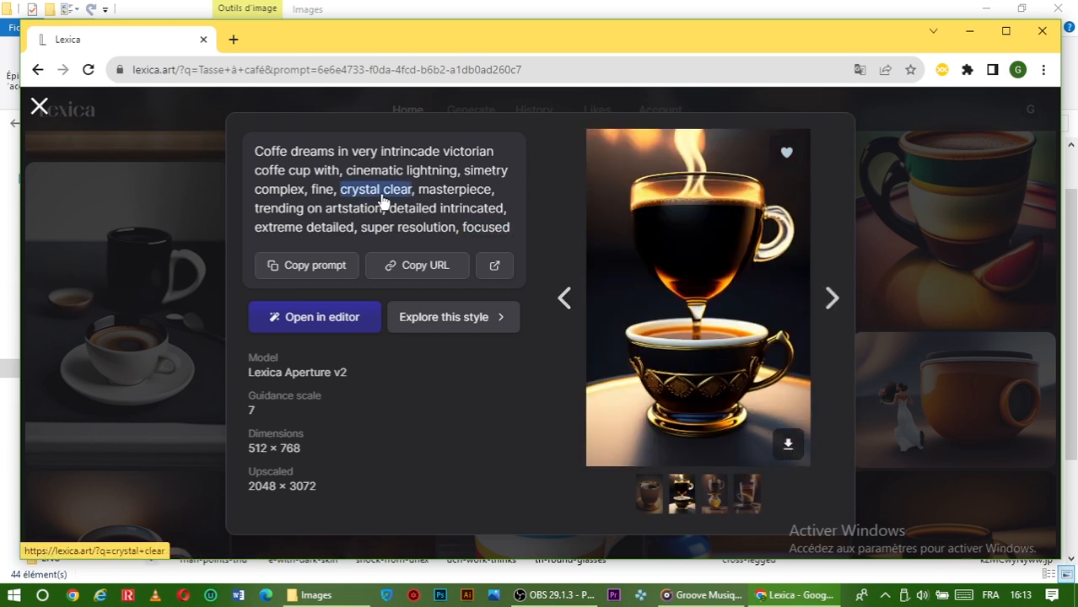
left_click(39, 106)
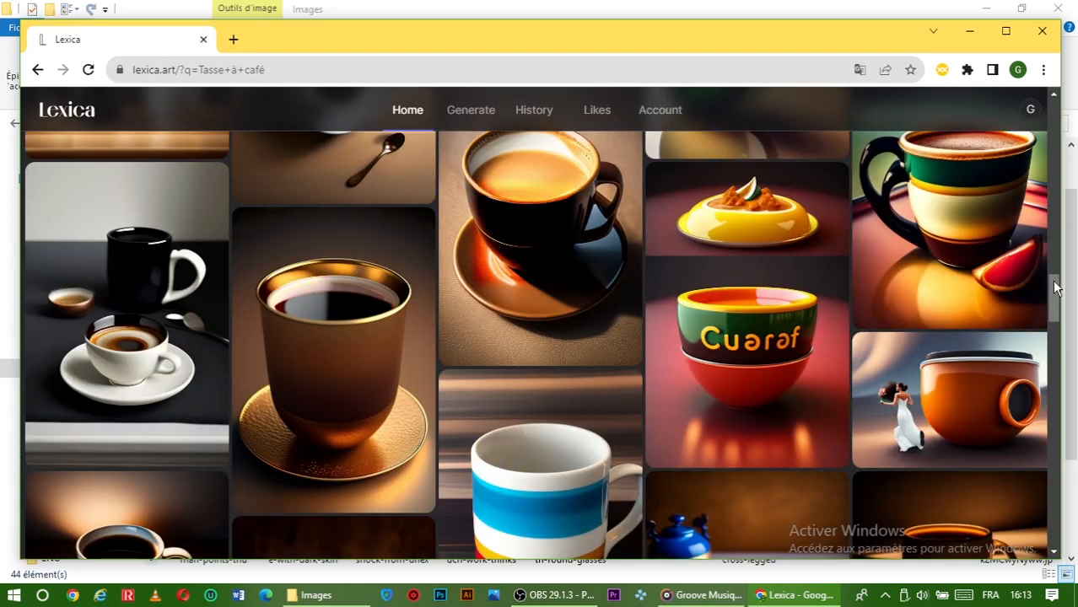
Examine the "Still life of a coffee mug" result and its image variations, and close its details.
left_click_drag(1056, 288, 1050, 148)
mouse_move(532, 269)
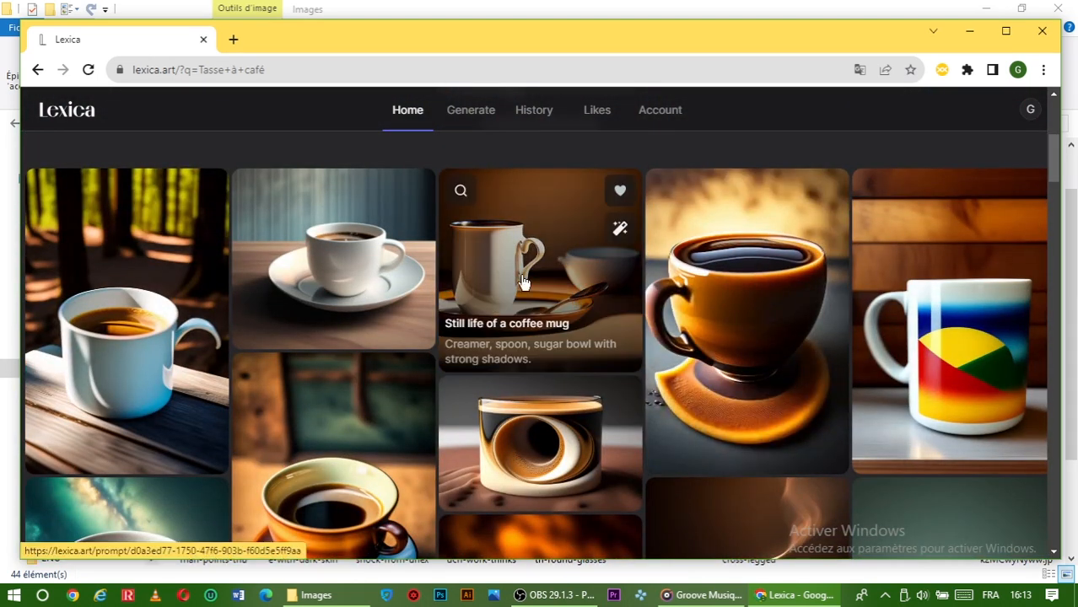
left_click(522, 281)
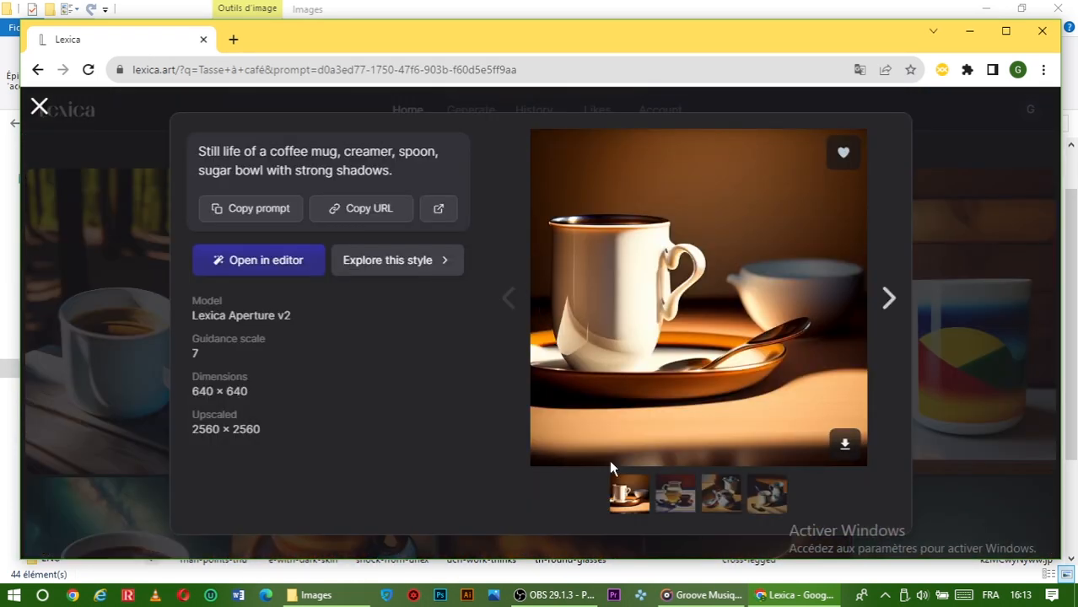
left_click(888, 297)
left_click(888, 297)
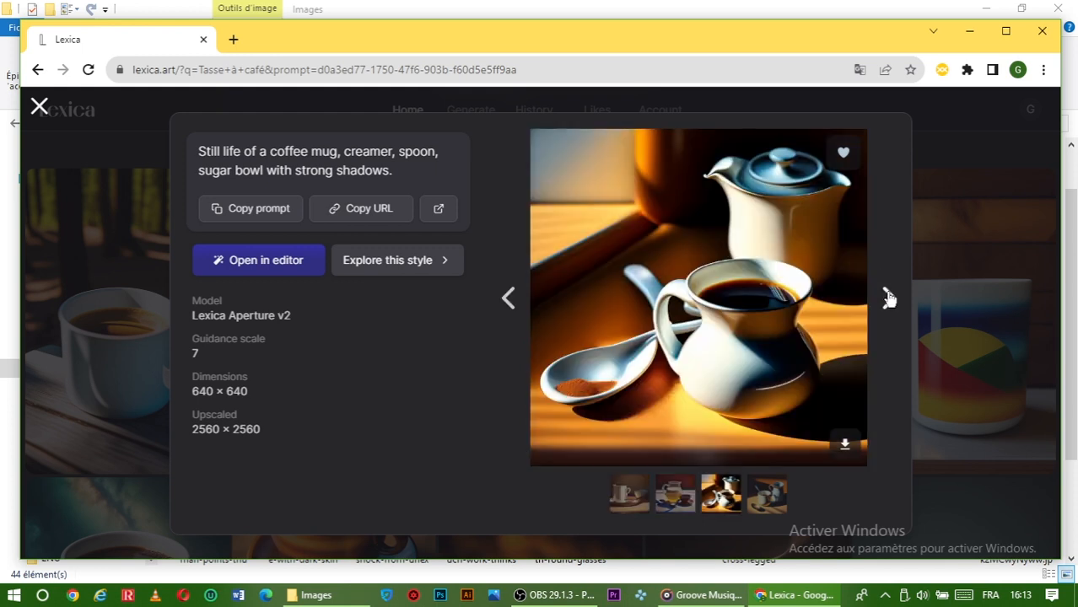
left_click(512, 296)
left_click(513, 296)
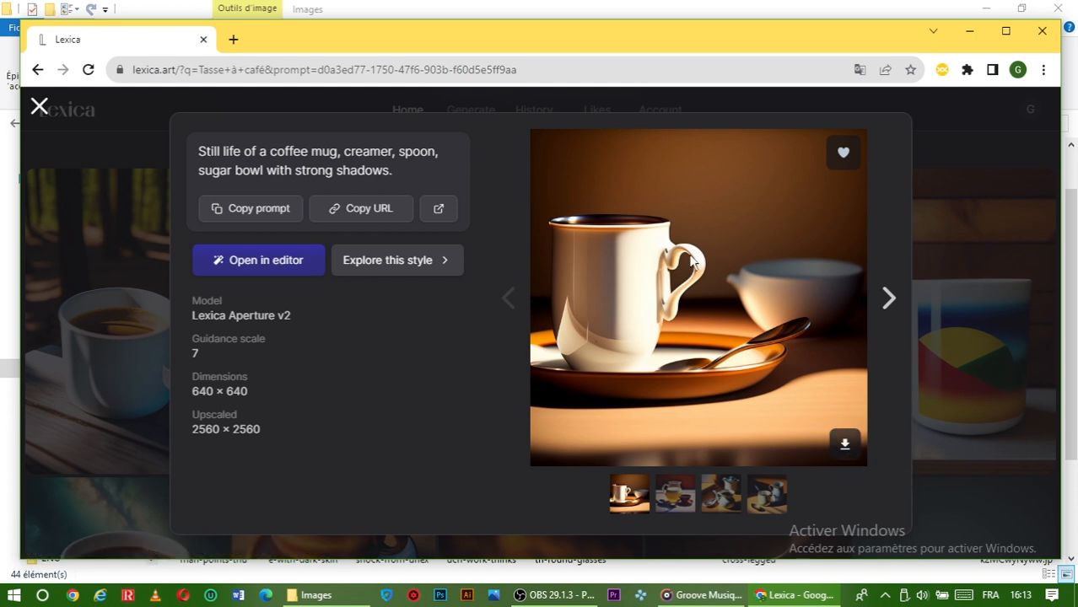
left_click(39, 106)
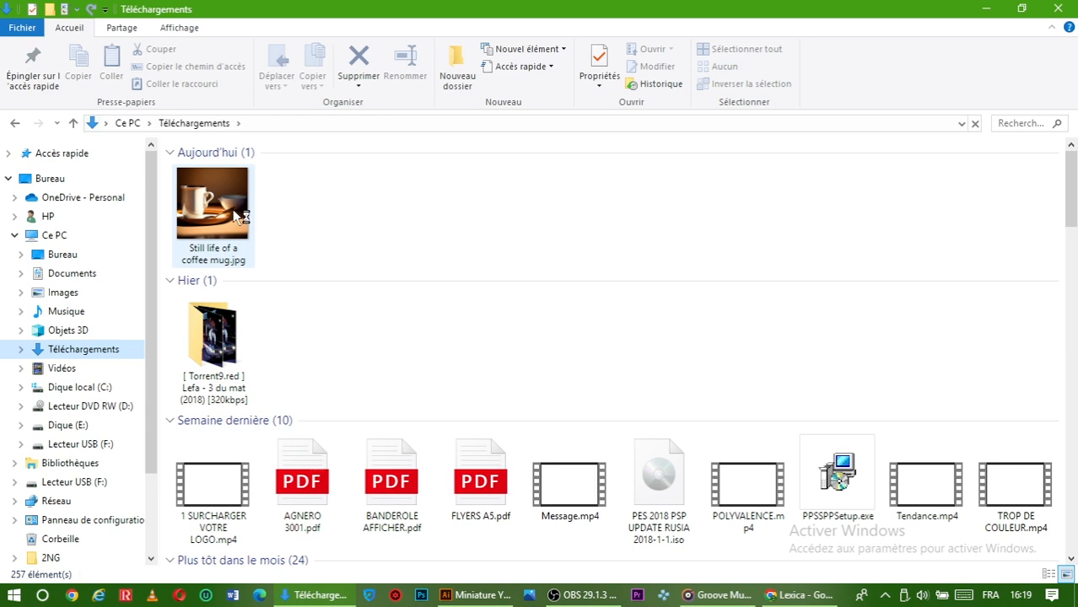
Place Still life of a coffee mug.jpg from the downloads folder into the Miniature YT &IA document in Illustrator.
left_click(236, 200)
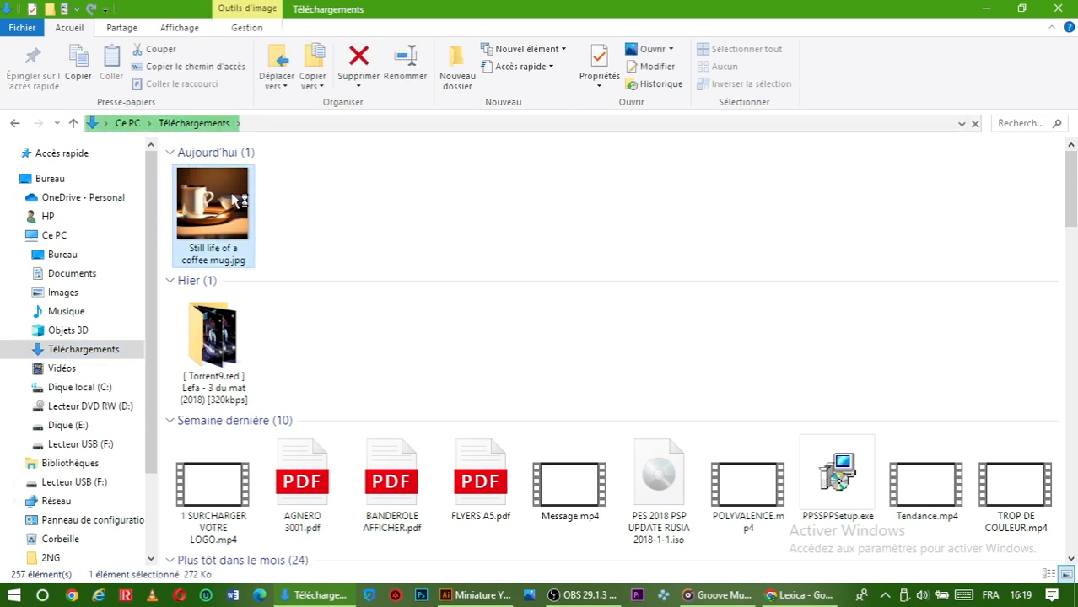
left_click_drag(301, 240, 447, 368)
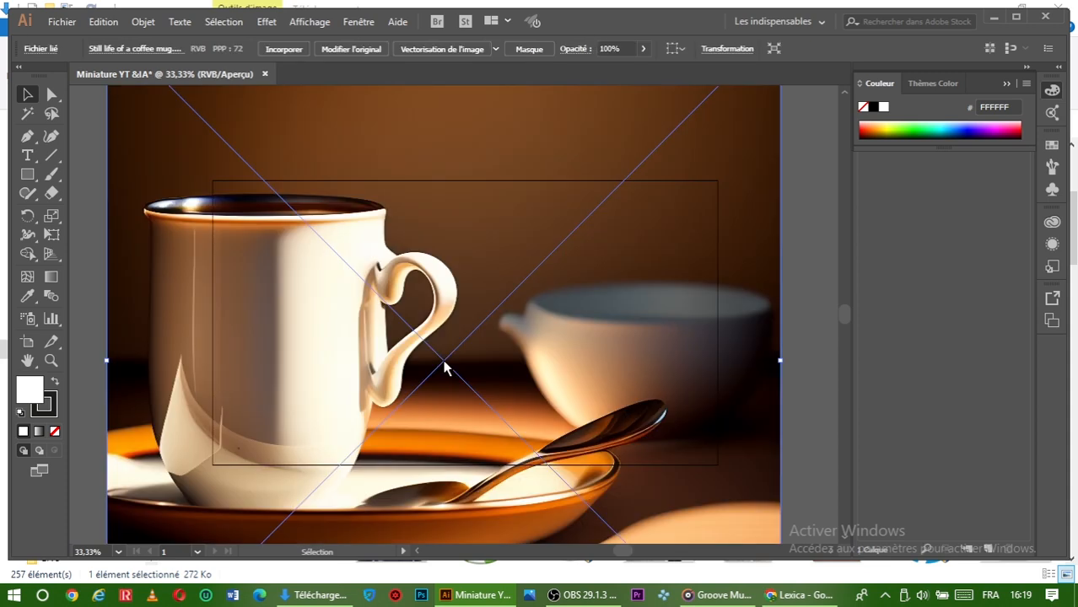
key("ctrl+minus")
key("ctrl+minus")
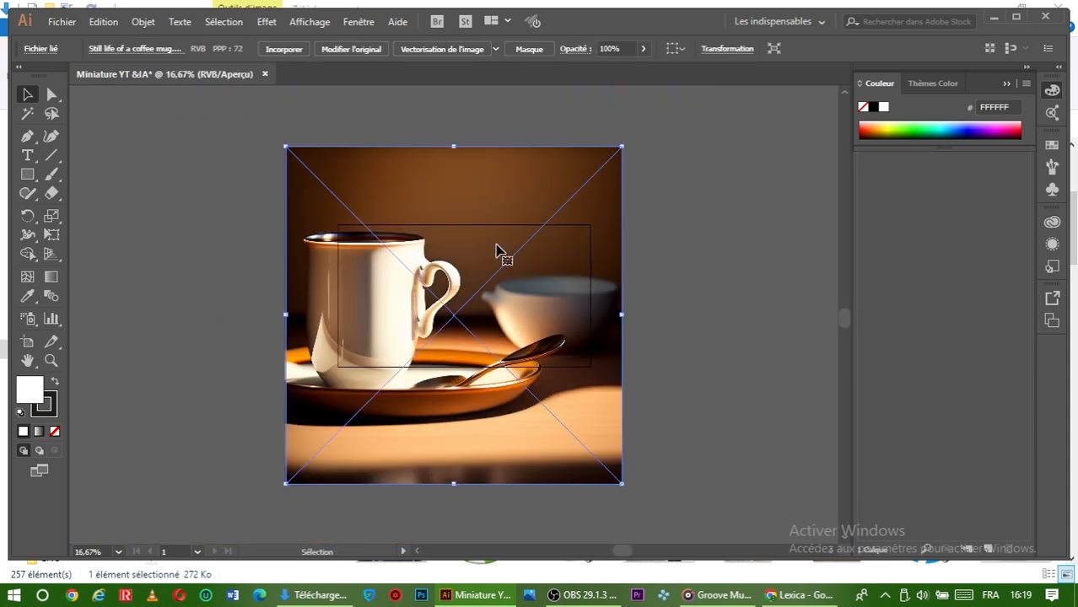
Scale the placed coffee mug image down to the artboard's width, centre it there and reduce its height slightly.
left_click_drag(620, 147, 582, 175)
left_click_drag(468, 304, 479, 304)
key("ctrl+plus")
key("ctrl+plus")
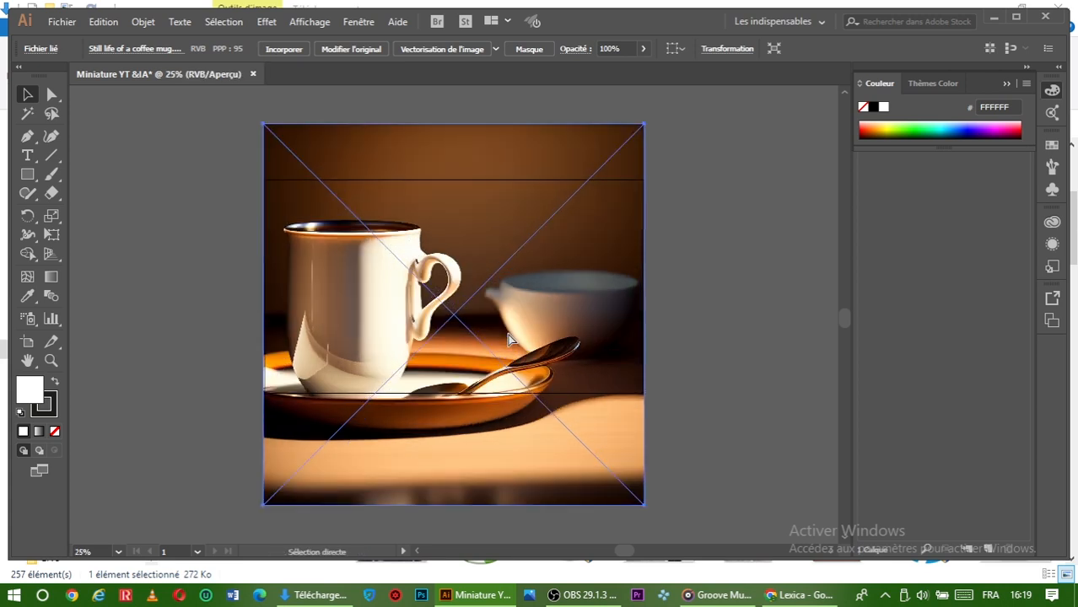
key("v")
key("a")
key("v")
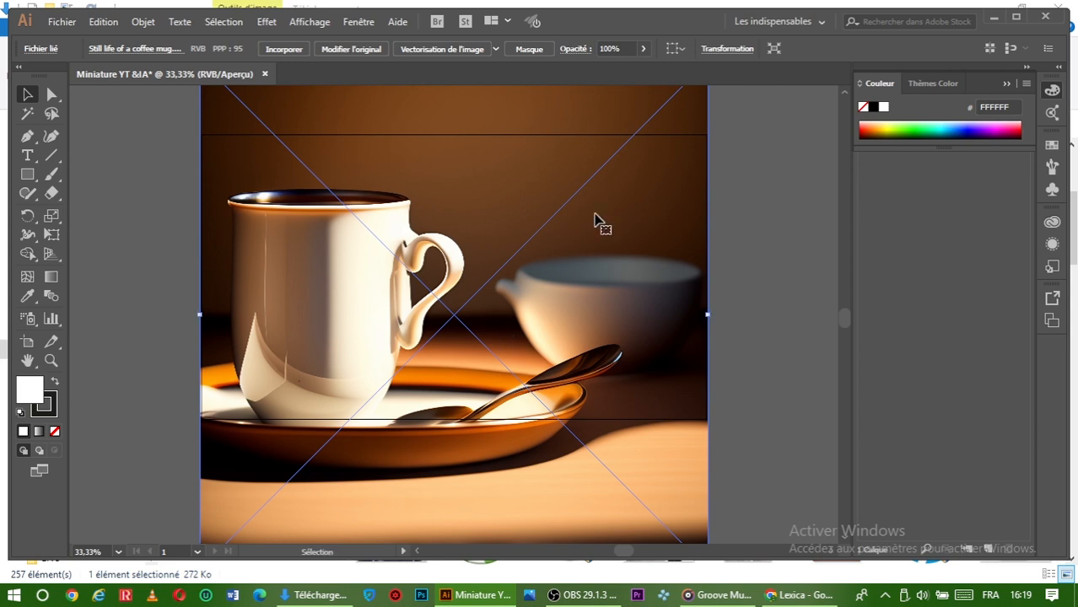
key("ctrl+minus")
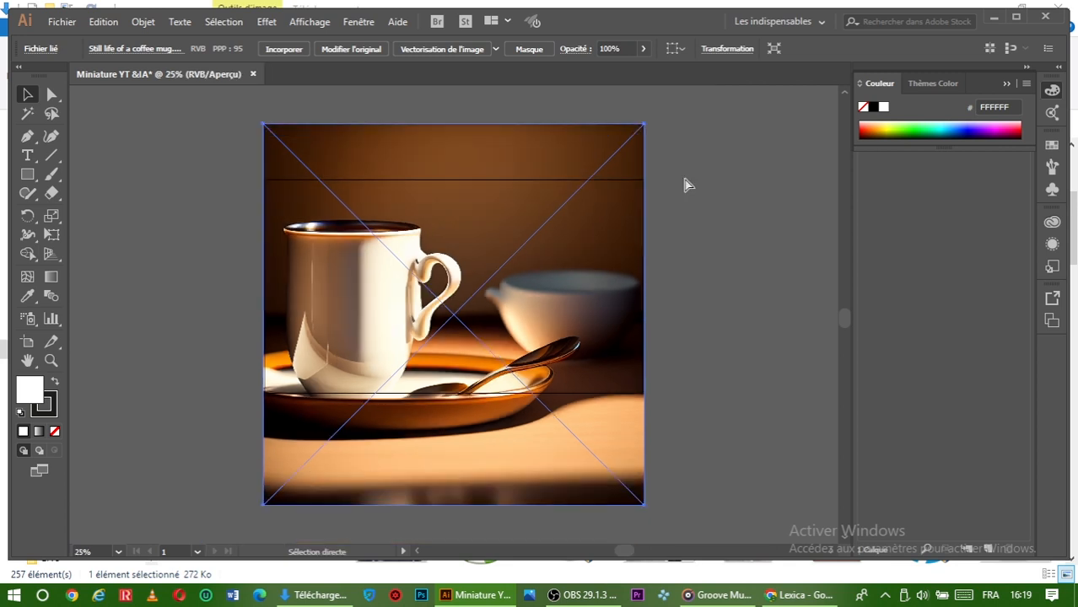
left_click_drag(455, 124, 453, 140)
left_click(116, 238)
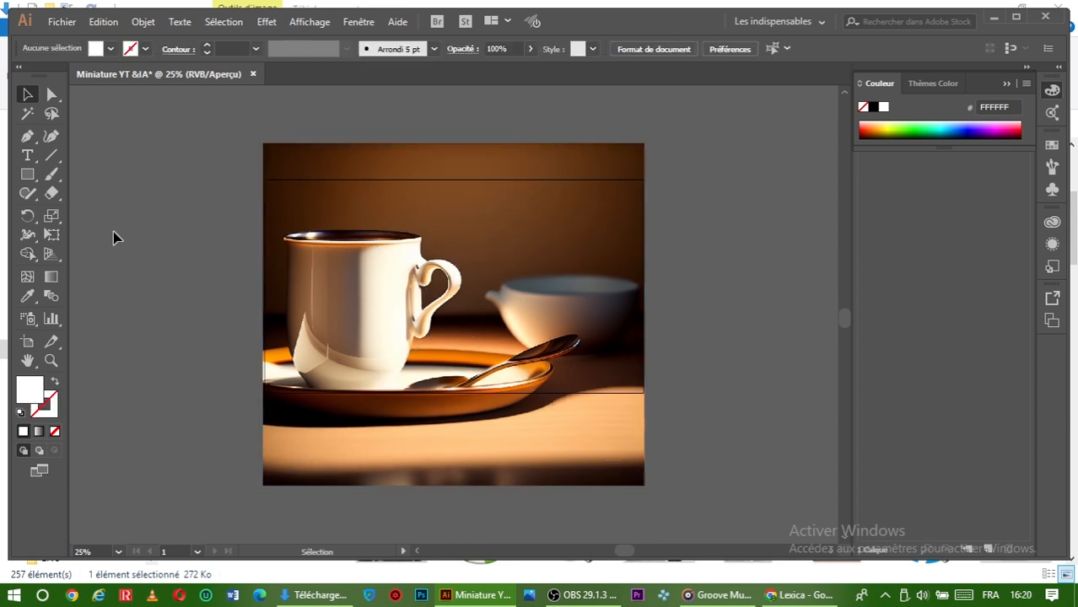
Lock the coffee mug image so it stays fixed as the background.
left_click(358, 295)
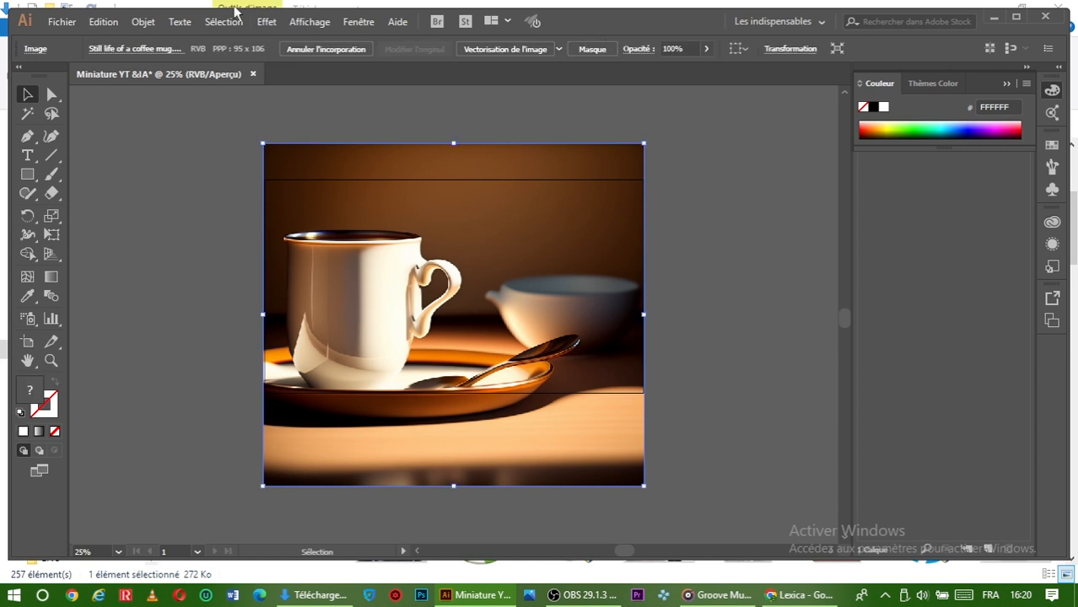
left_click(141, 23)
mouse_move(270, 95)
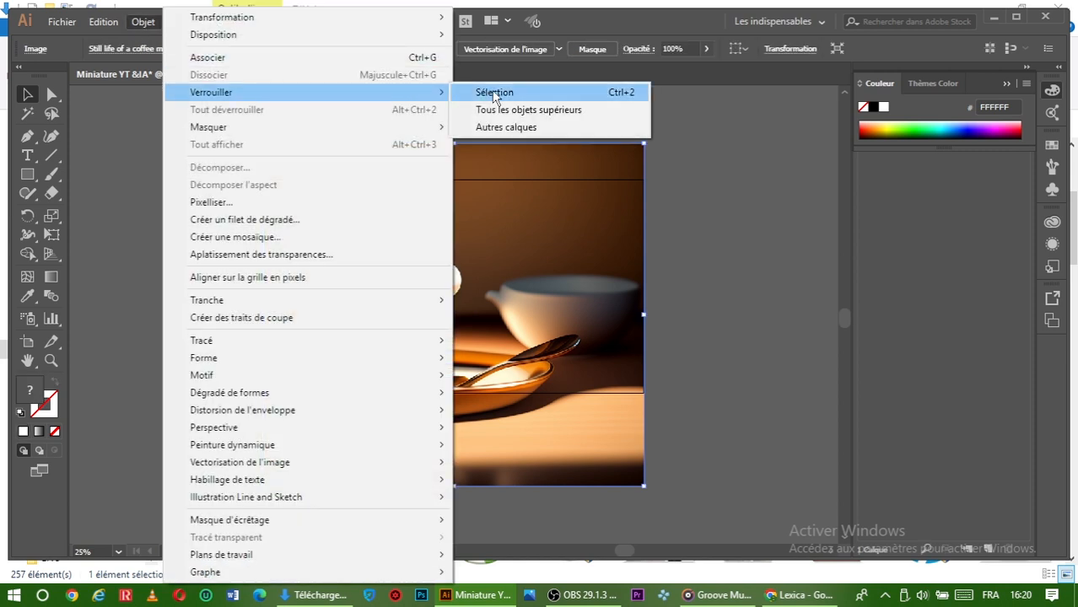
left_click(540, 95)
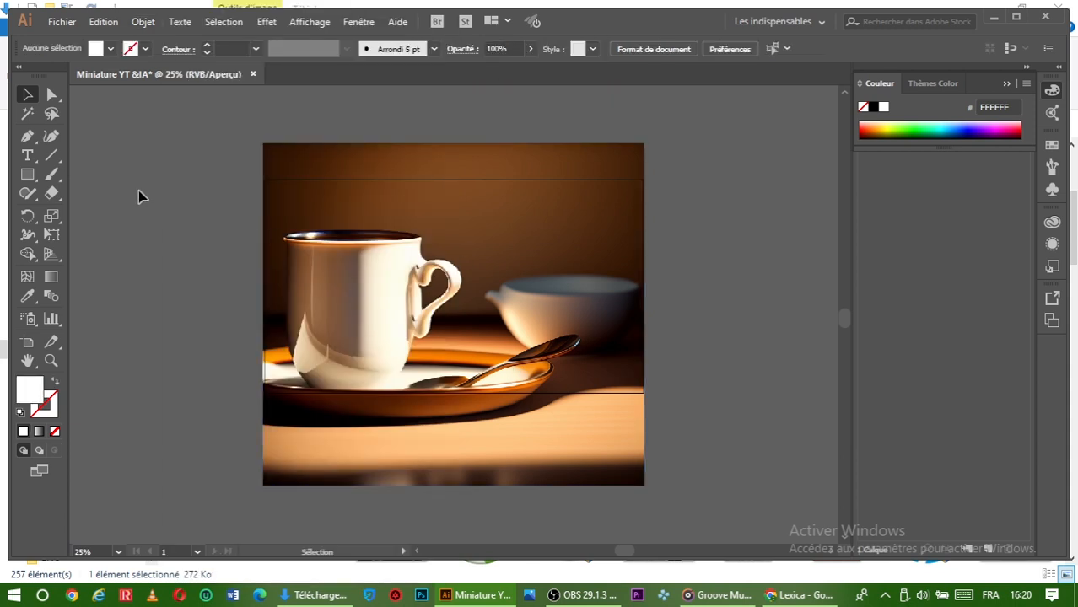
Add a "Lorem ipsum" placeholder text, enlarge it and position it above the bowl beside the mug.
left_click(30, 155)
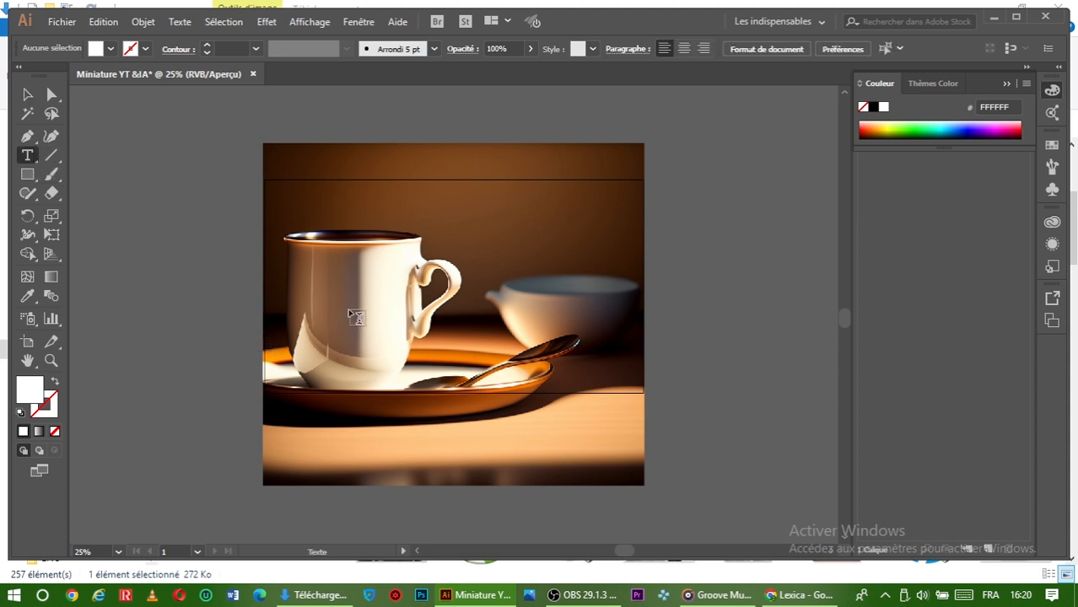
left_click(460, 248)
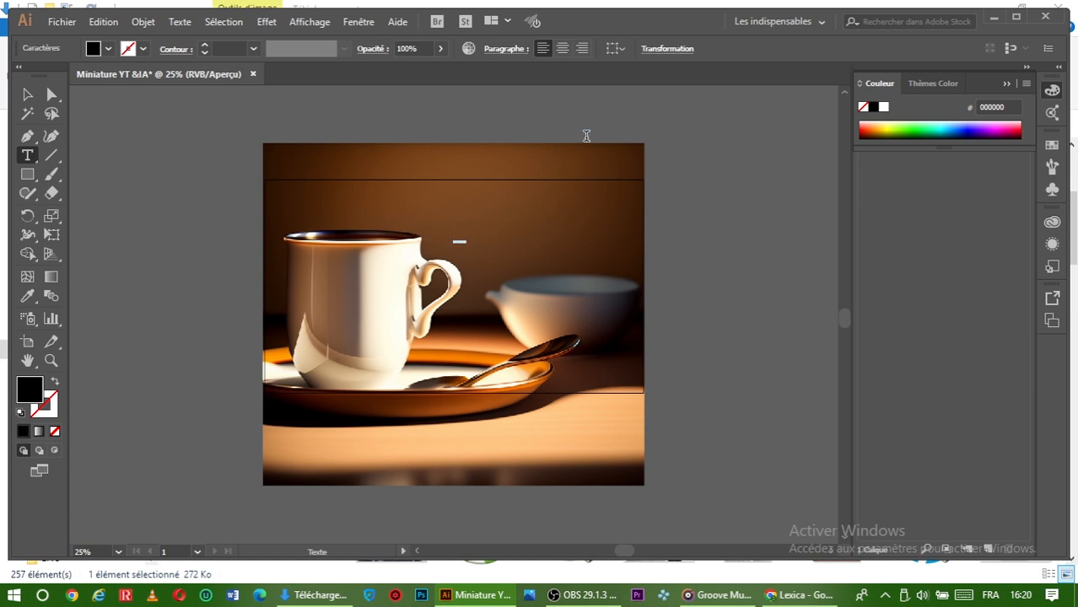
left_click(35, 91)
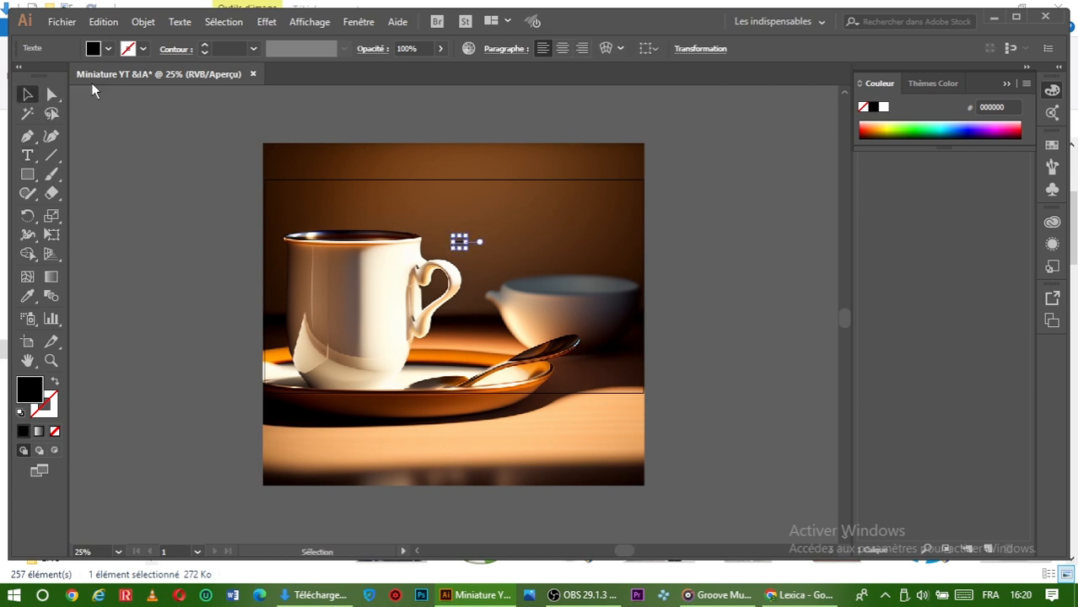
left_click_drag(471, 251, 632, 358)
left_click_drag(537, 310, 592, 242)
Replace the "Lorem ipsum" placeholder with the two-line heading "ÊTRE EN FORME" and "Dès le Matin".
double_click(591, 239)
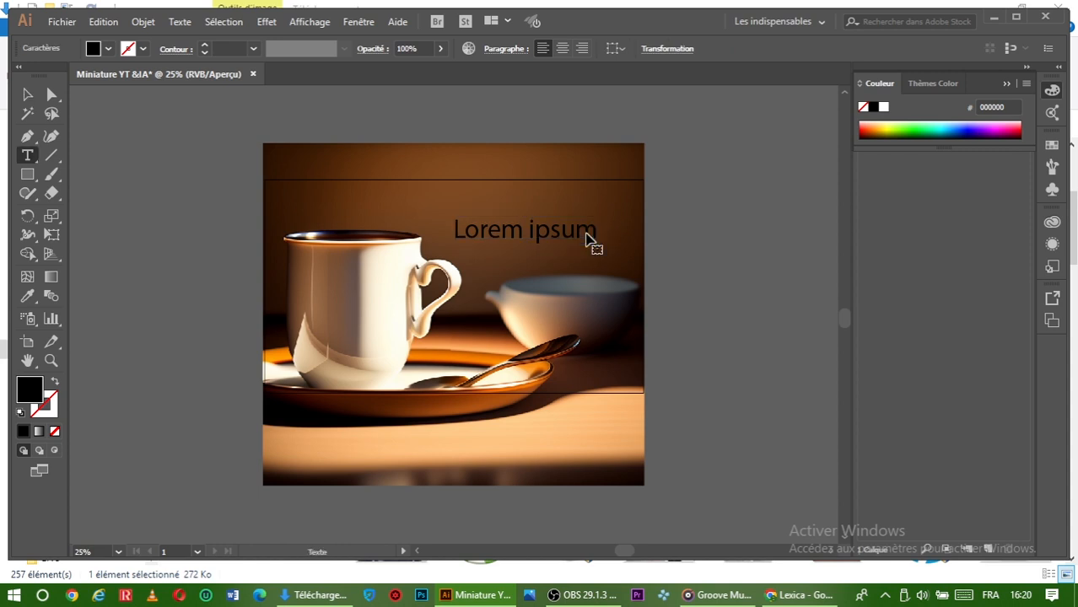
key("ctrl+a")
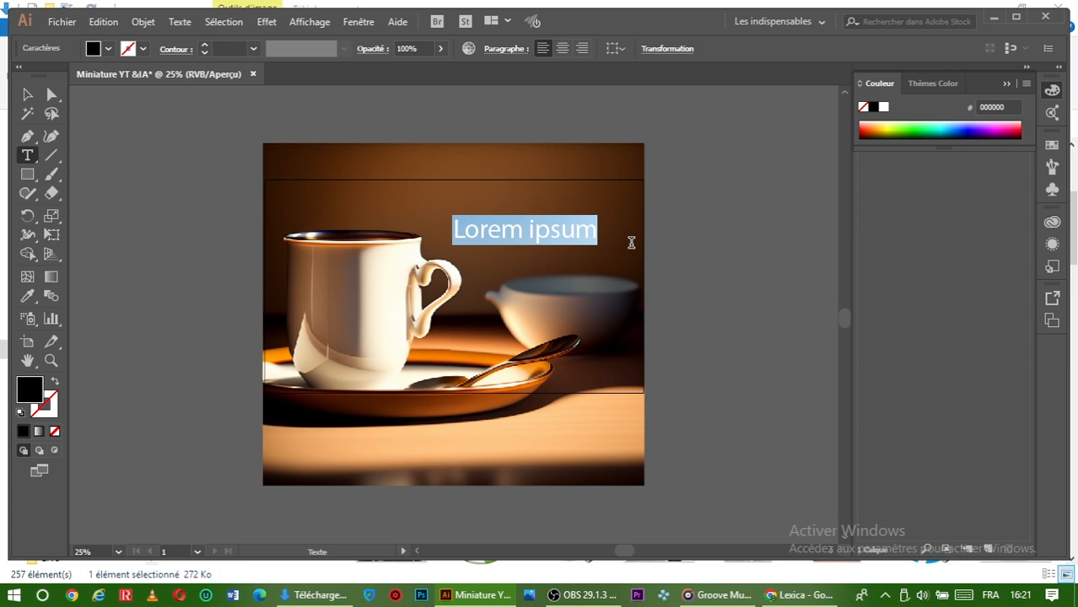
type("Ê")
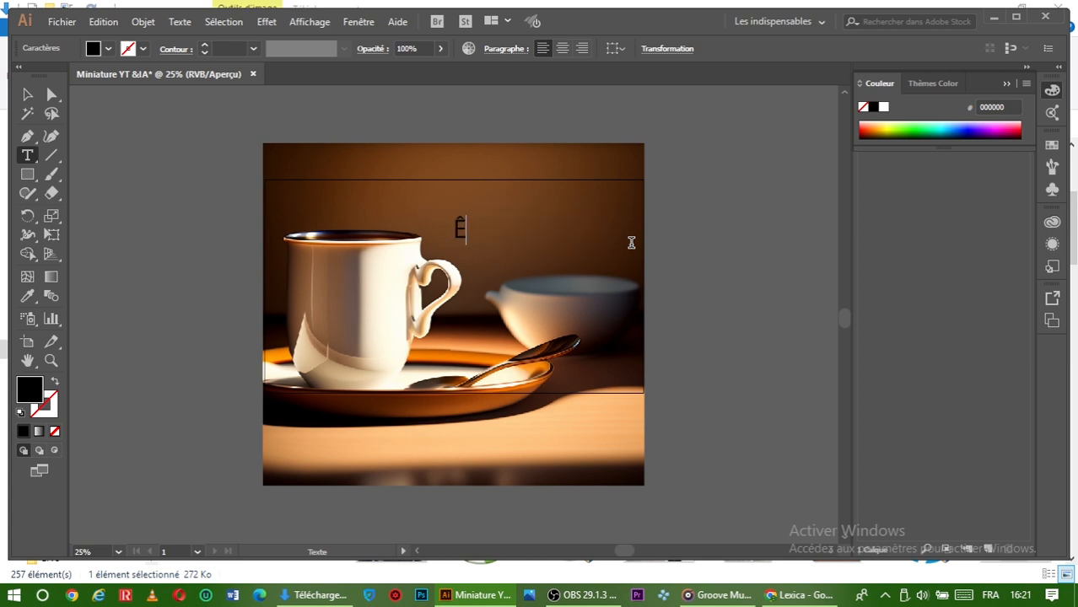
type("TRE EN FOR")
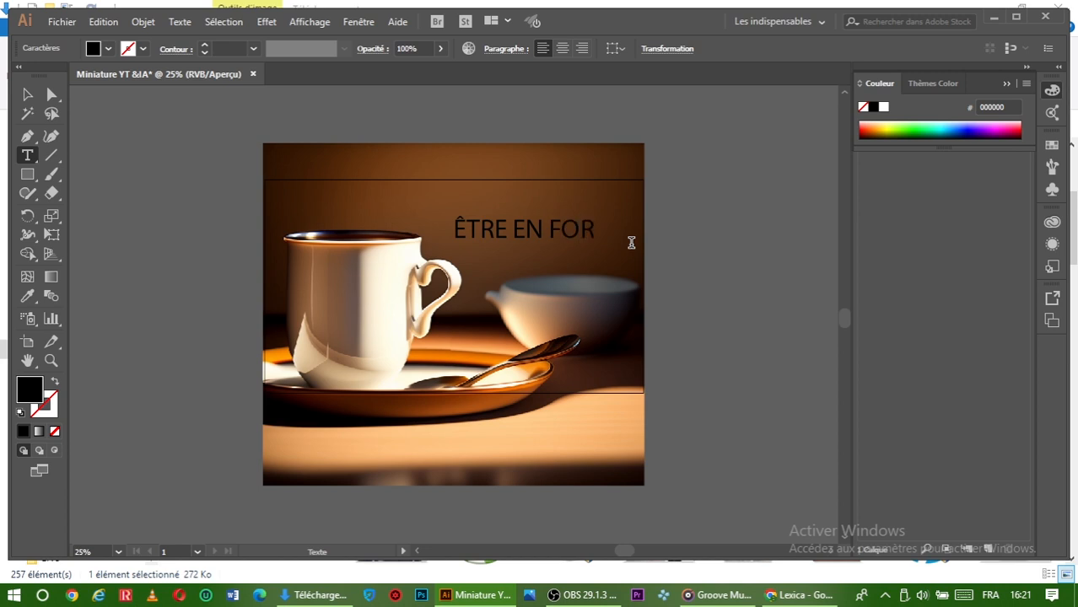
type("ME ")
type("D")
type("è")
type("s le M")
type("atin")
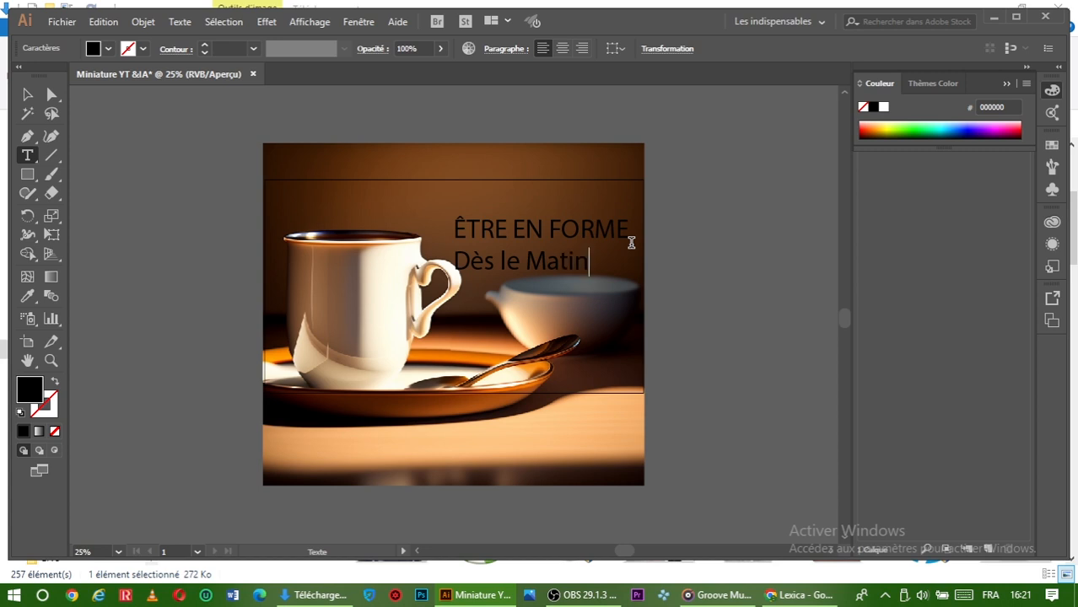
Set both heading lines to Myriad Pro Bold in all caps.
key("shift+Up")
key("shift+Up")
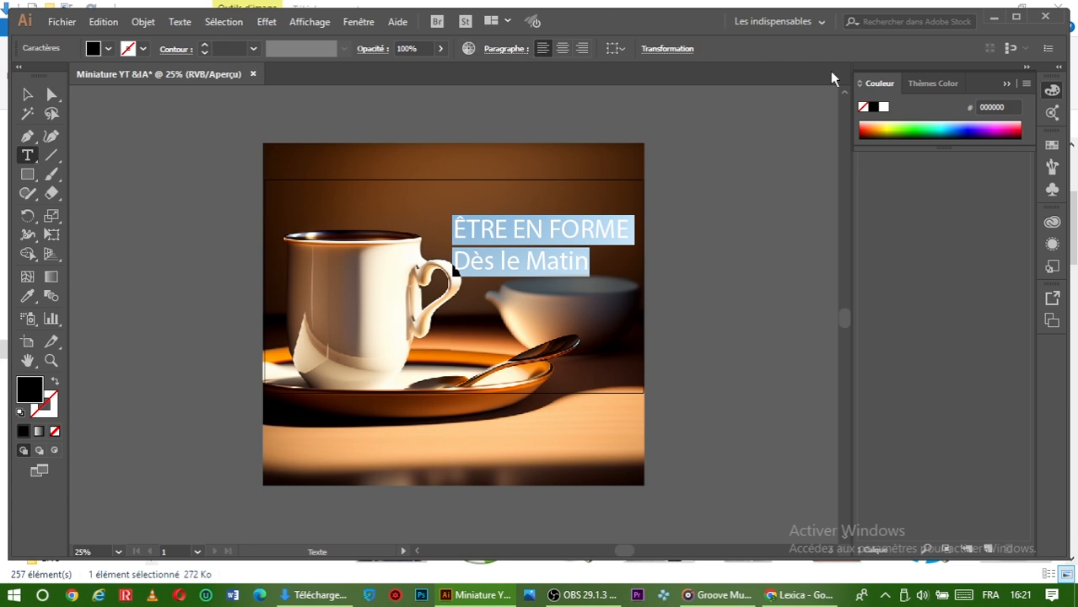
key("ctrl+t")
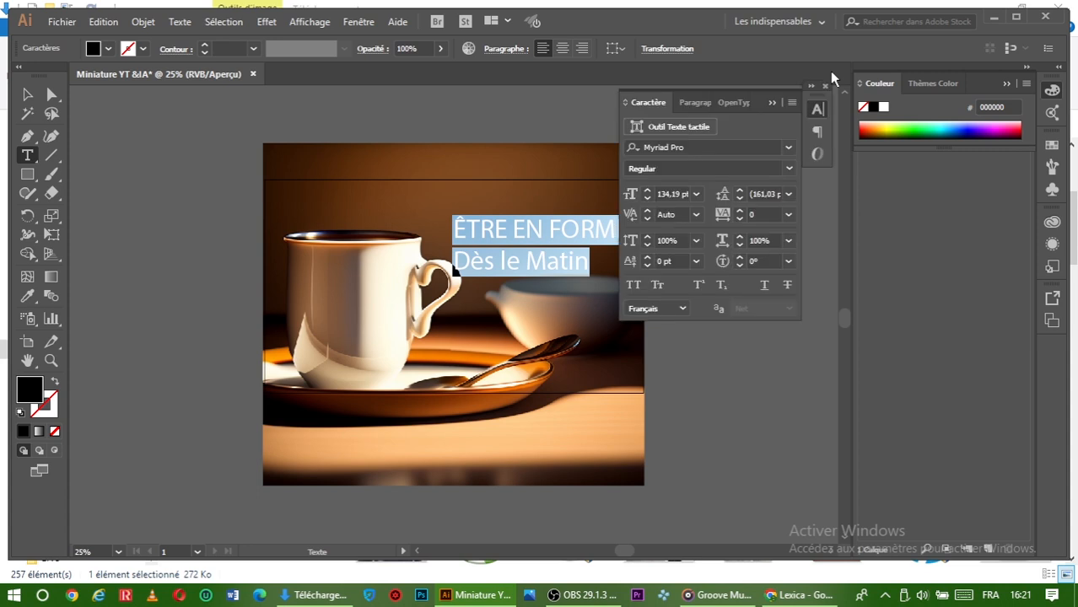
left_click(790, 167)
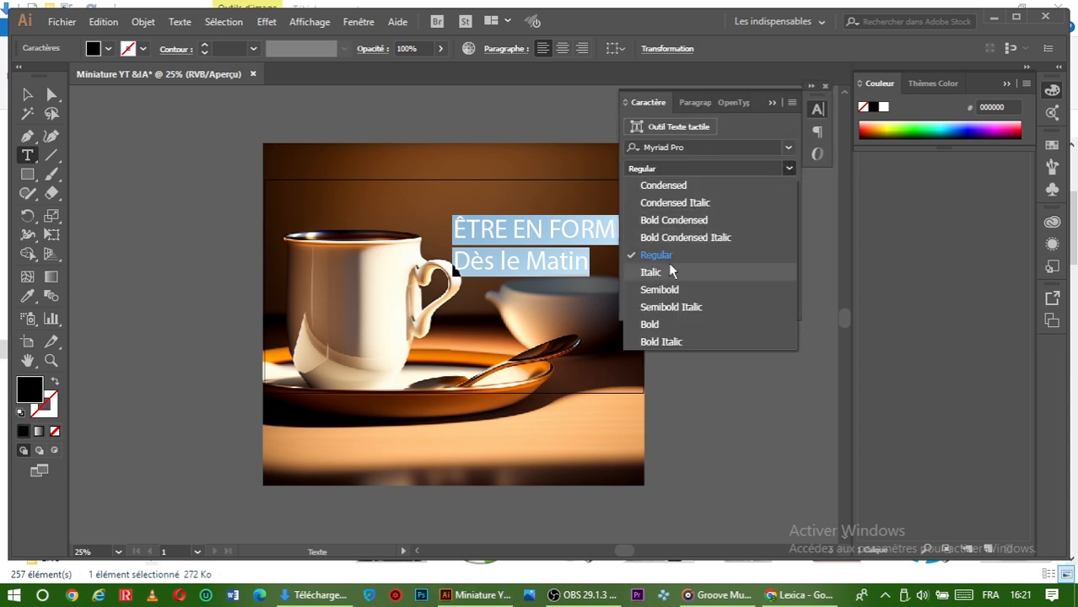
left_click(659, 322)
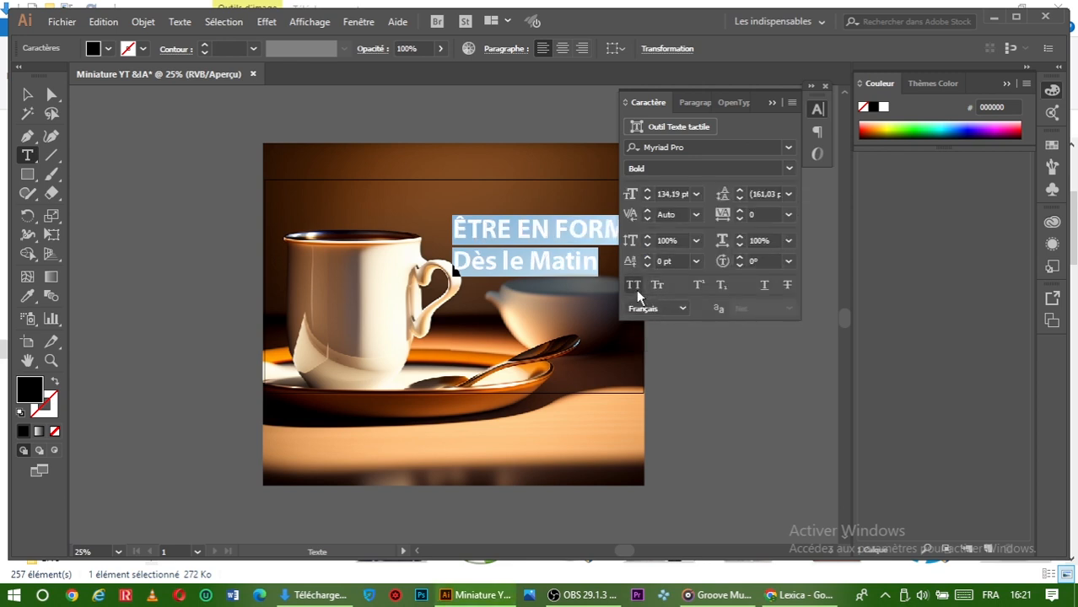
left_click(634, 286)
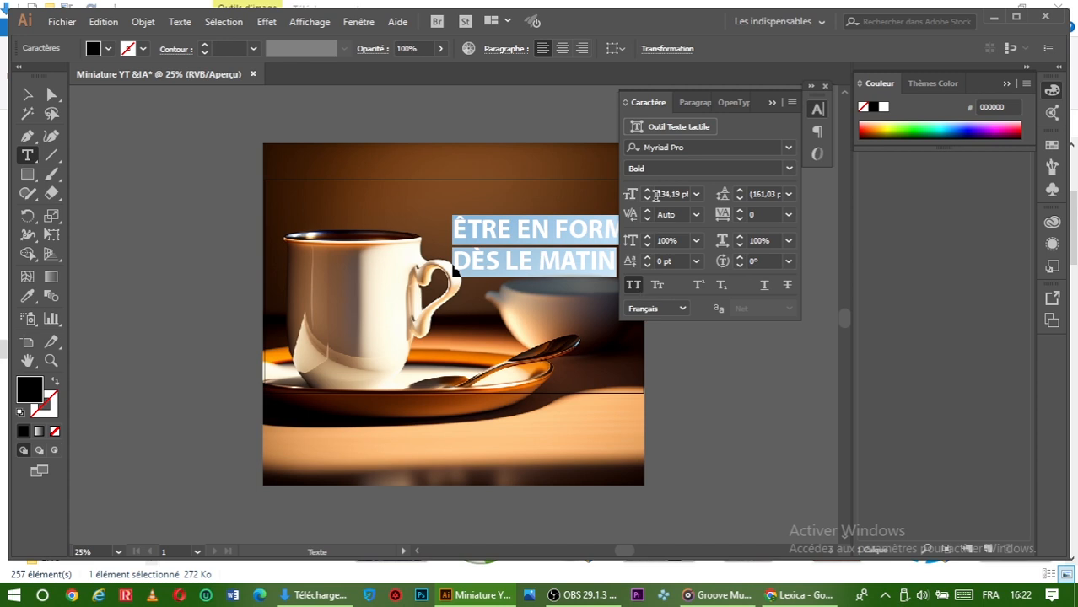
left_click(645, 109)
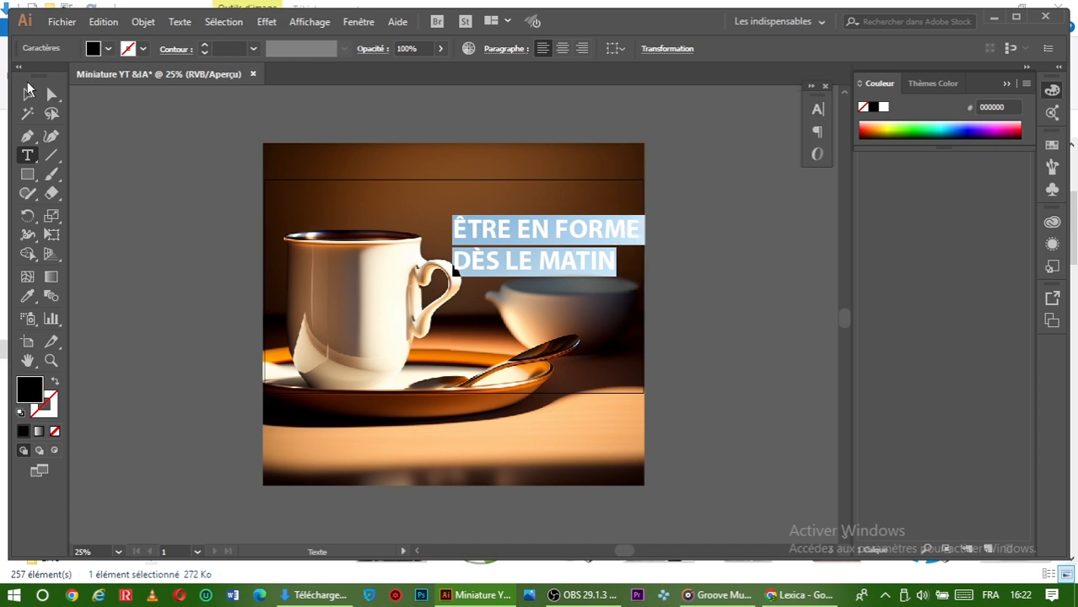
Fill the heading with white and move it slightly up and left, clear of the mug and bowl.
left_click(26, 95)
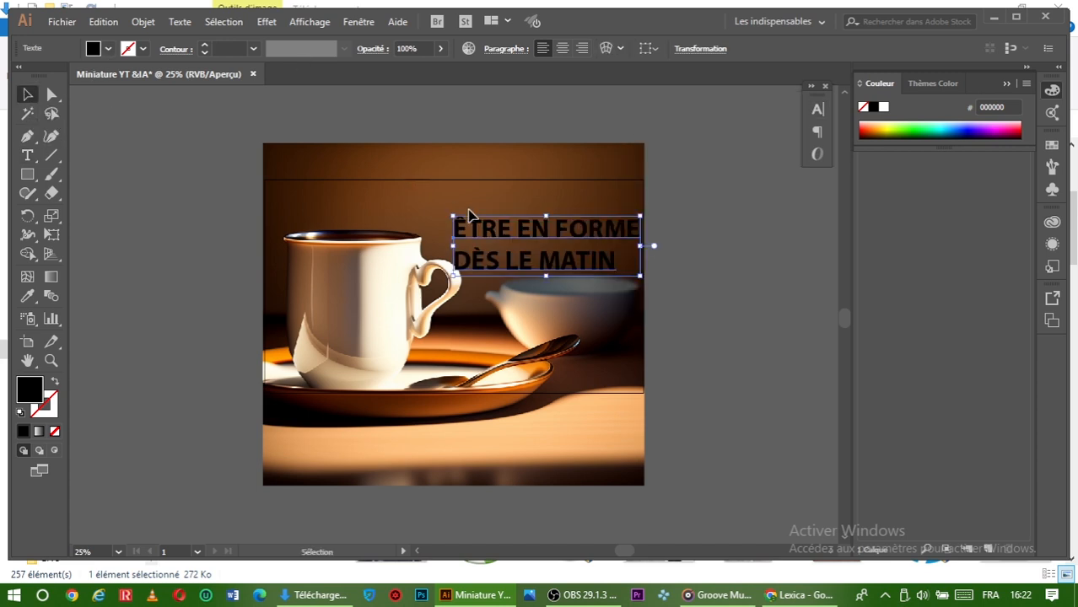
left_click(132, 49)
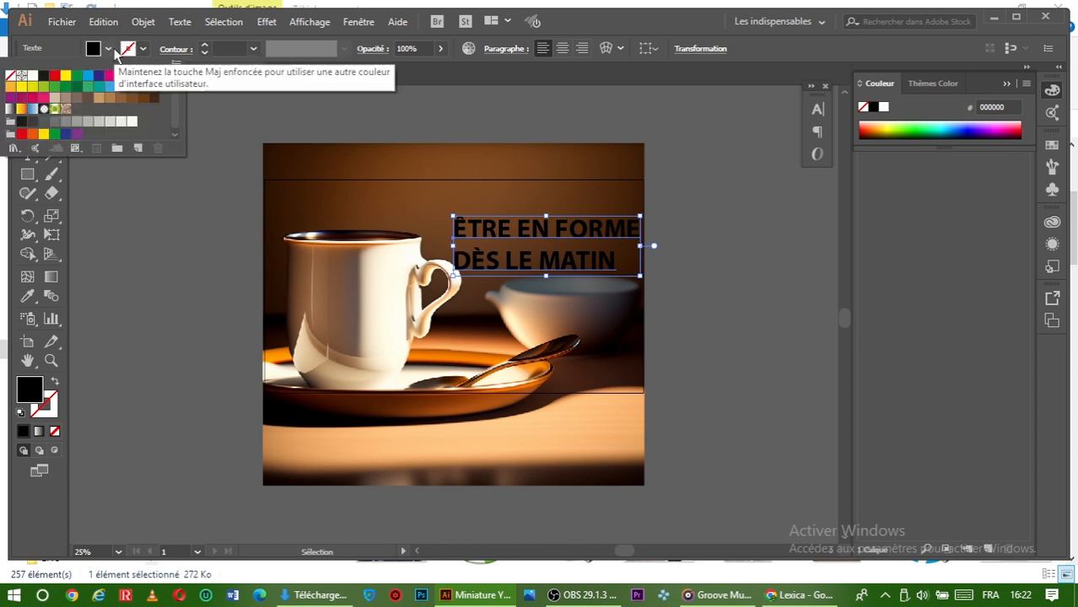
left_click(32, 78)
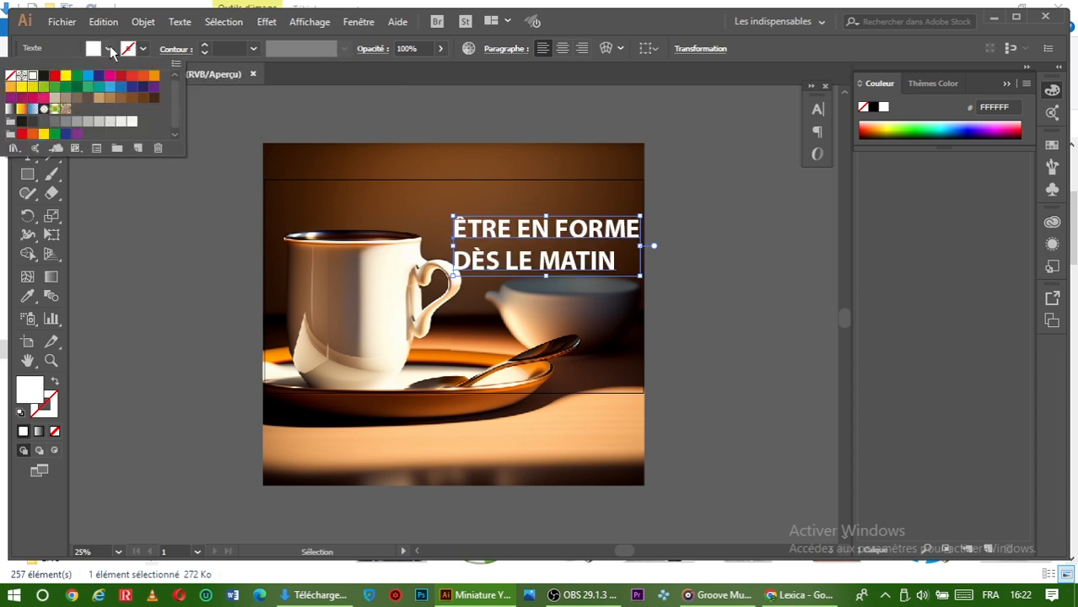
left_click(107, 48)
left_click(737, 255)
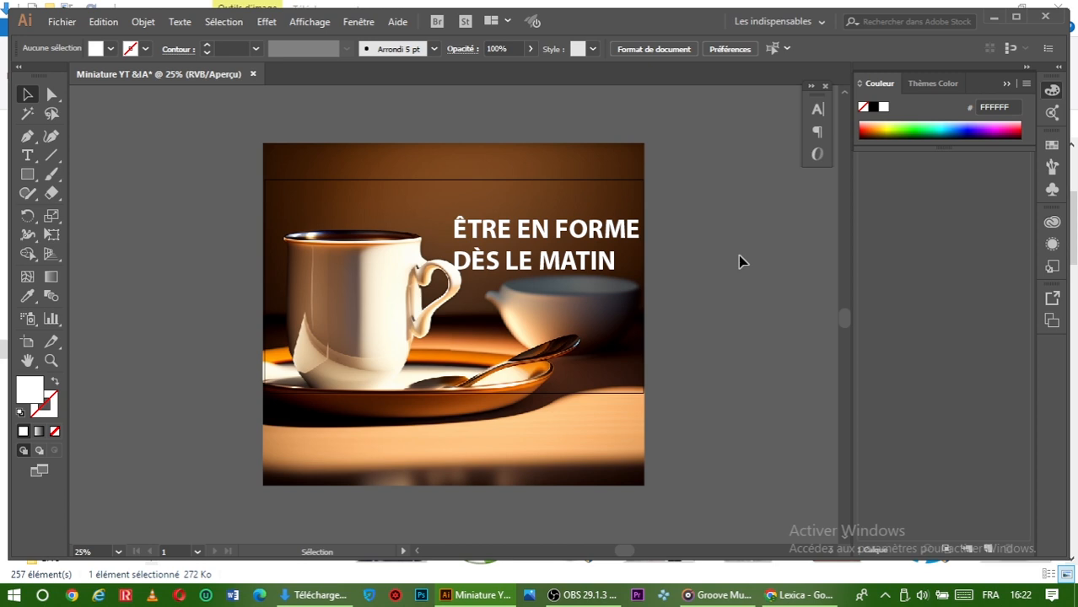
left_click_drag(543, 229, 534, 207)
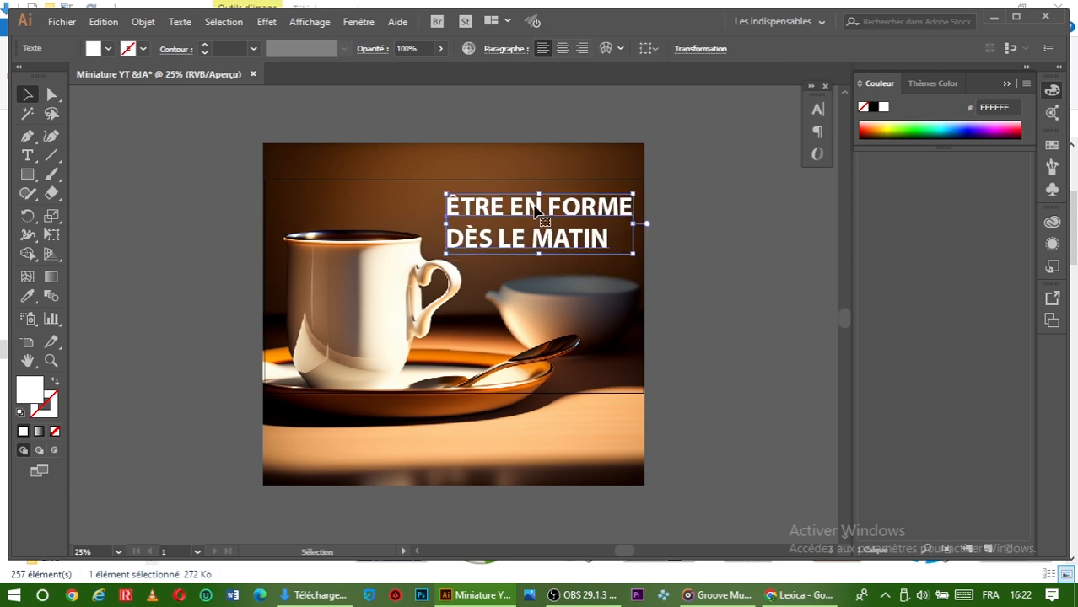
left_click(689, 283)
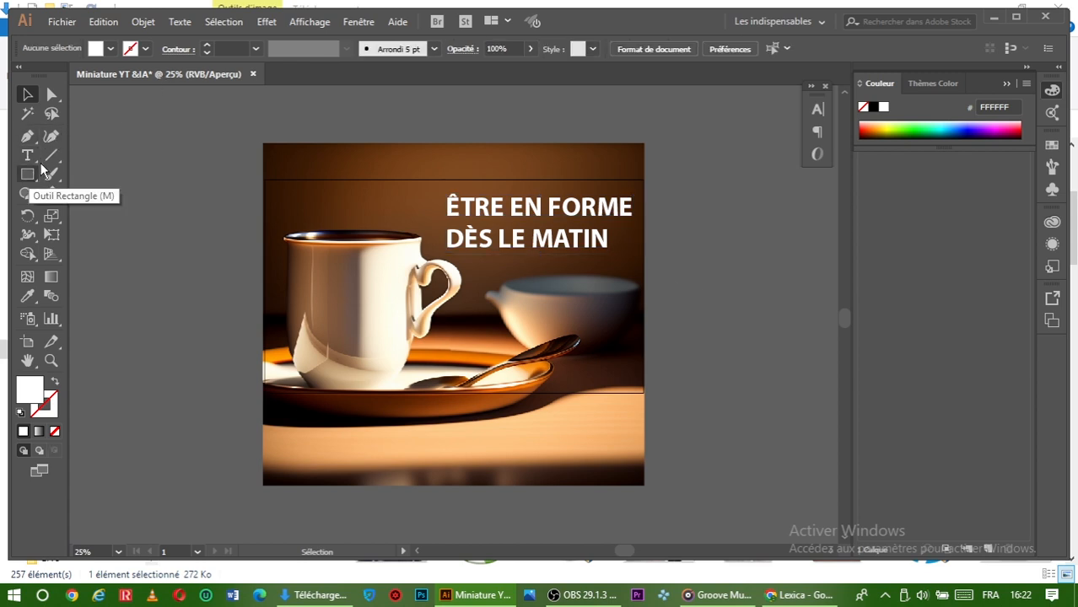
Draw a thin white rectangle as an underline just below "DÈS LE MATIN", running past the artboard's right edge.
key("m")
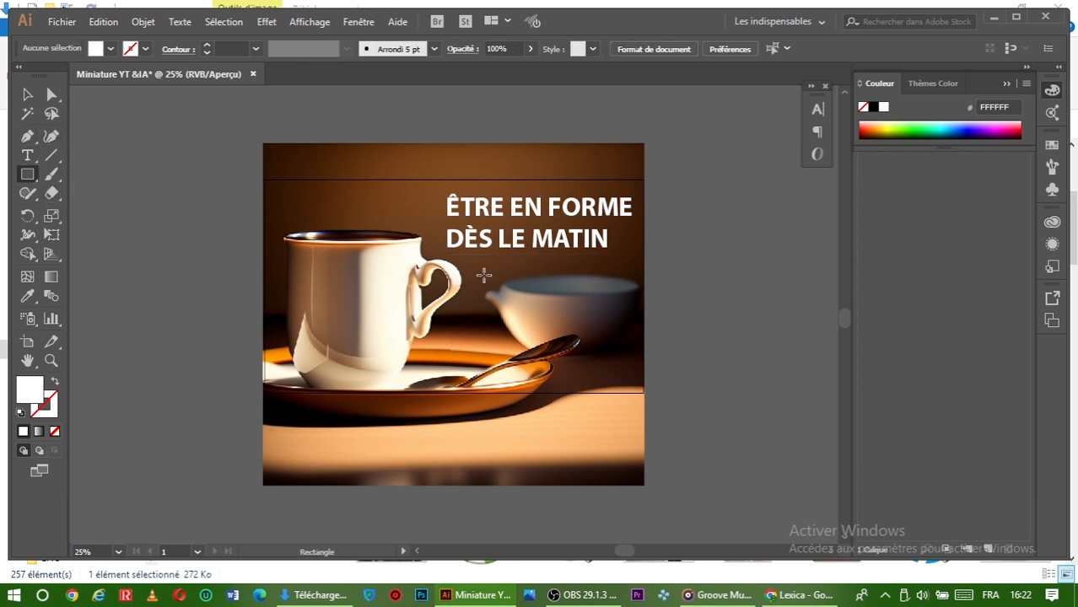
left_click_drag(502, 254, 671, 255)
left_click(26, 95)
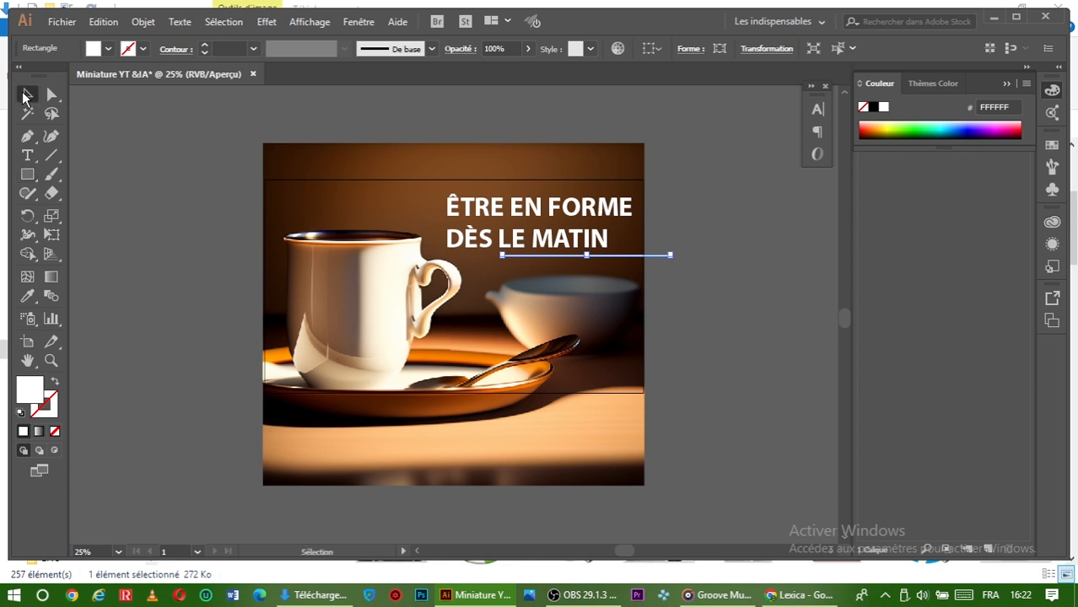
left_click(675, 306)
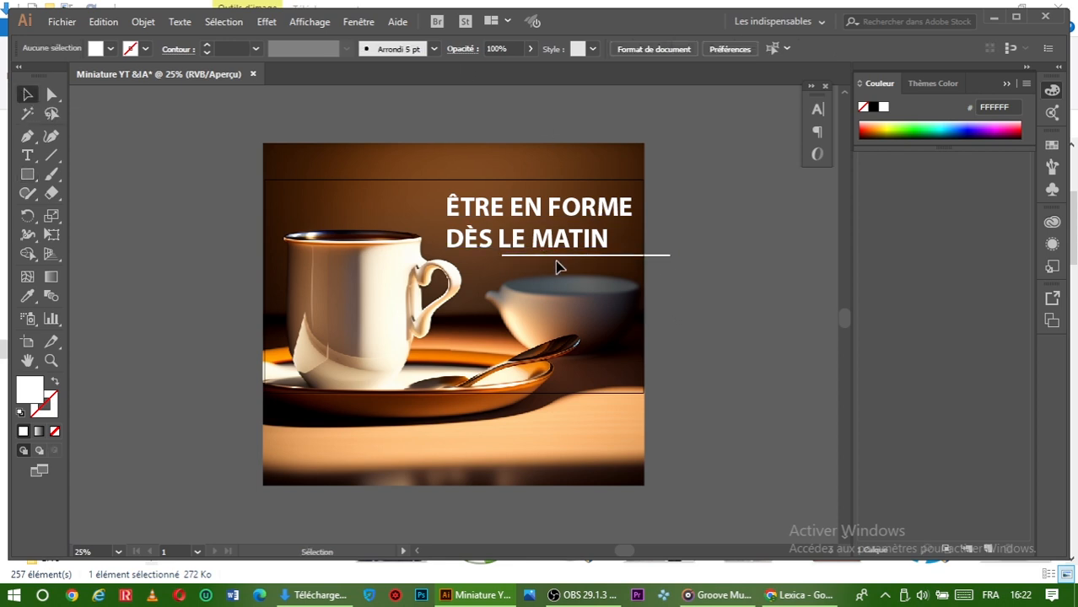
left_click_drag(556, 264, 556, 266)
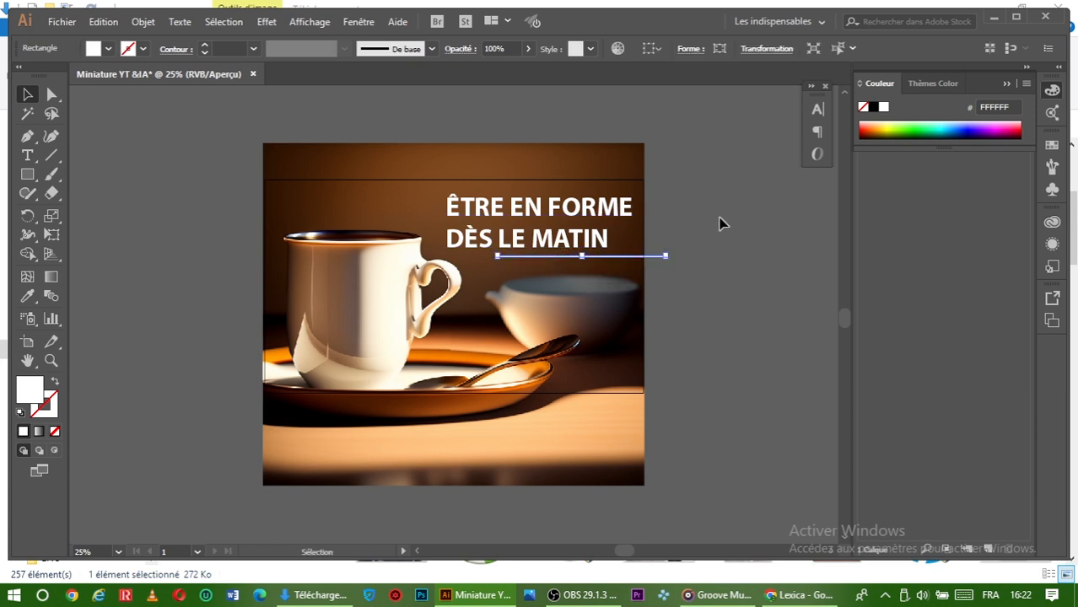
left_click(719, 223)
Apply a drop shadow to the heading: Produit mode, 75% opacity, 7 px X and Y offsets, 5 px blur, black.
left_click(543, 239)
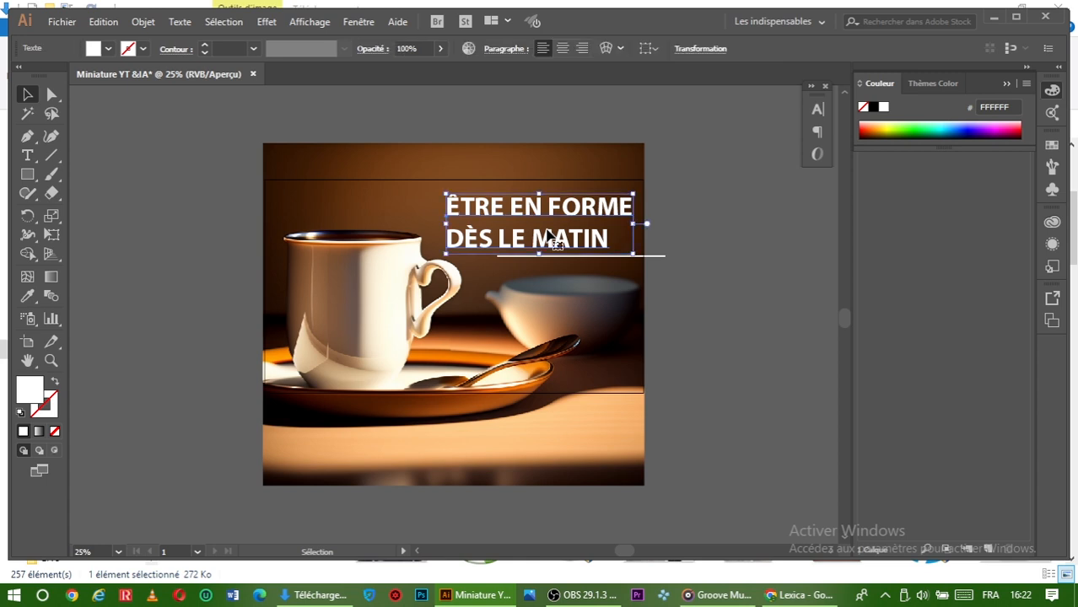
left_click(266, 21)
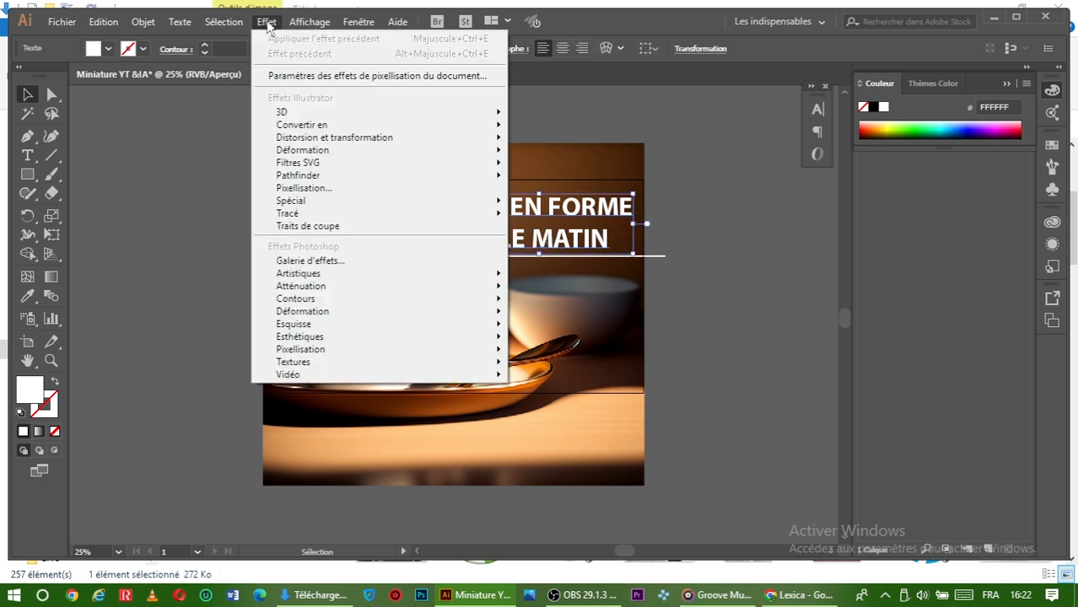
mouse_move(309, 22)
mouse_move(266, 22)
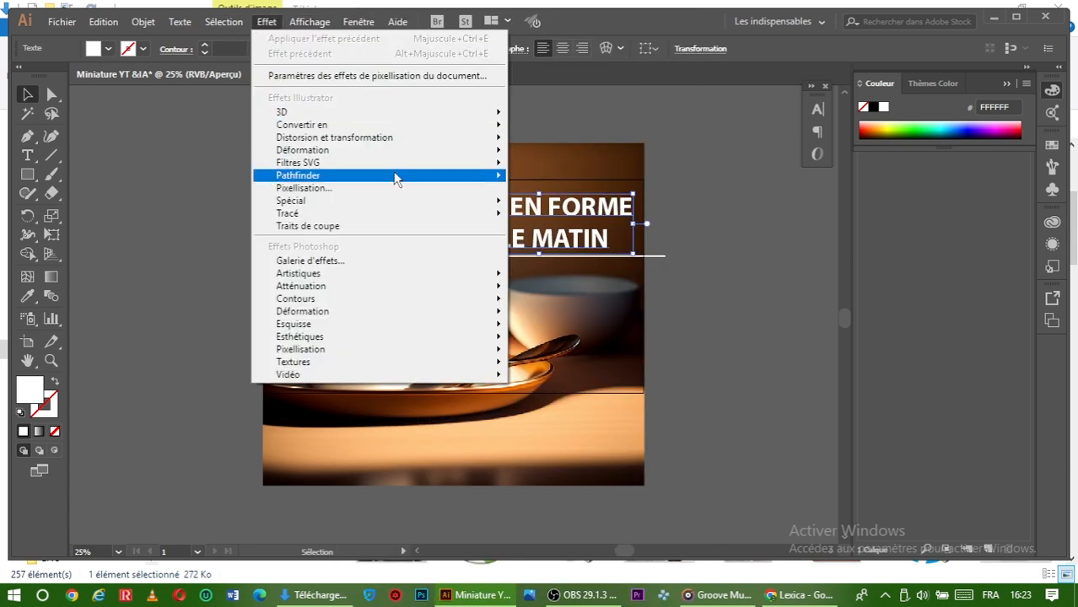
mouse_move(457, 204)
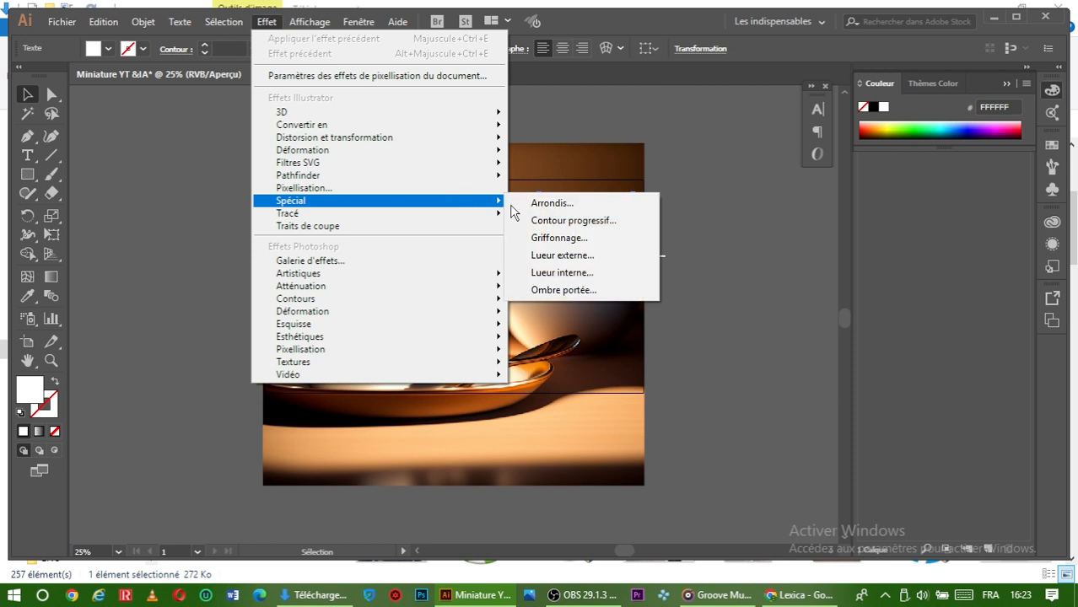
left_click(608, 290)
left_click(767, 363)
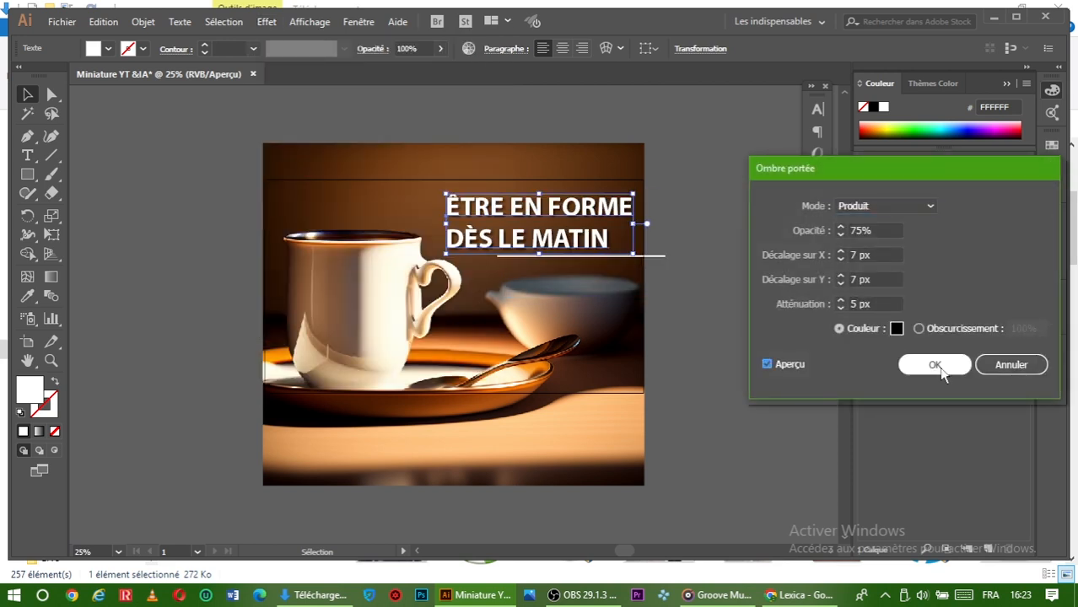
left_click(940, 365)
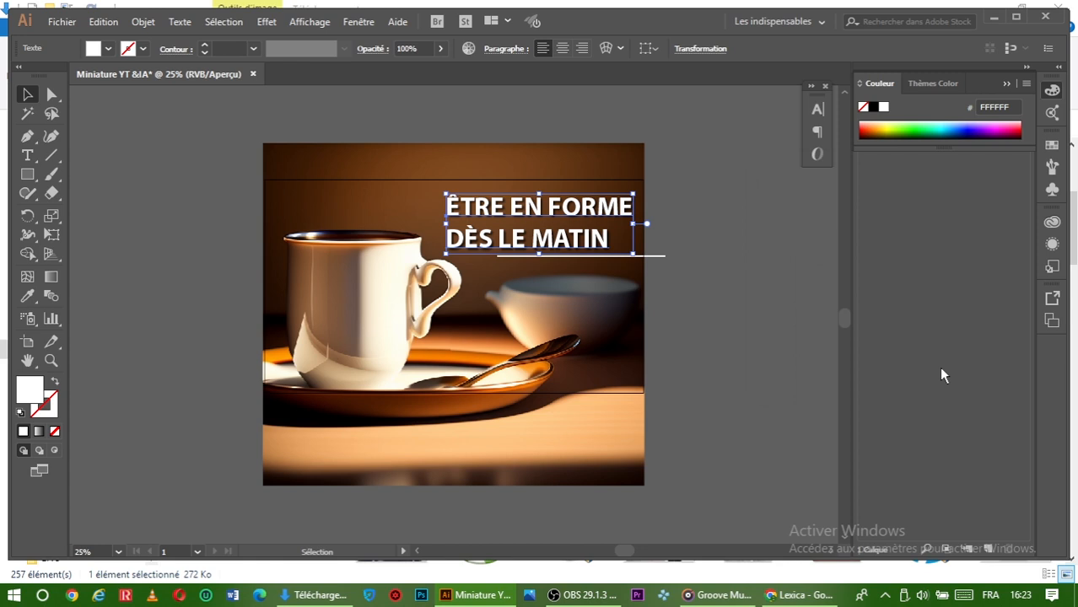
left_click(711, 319)
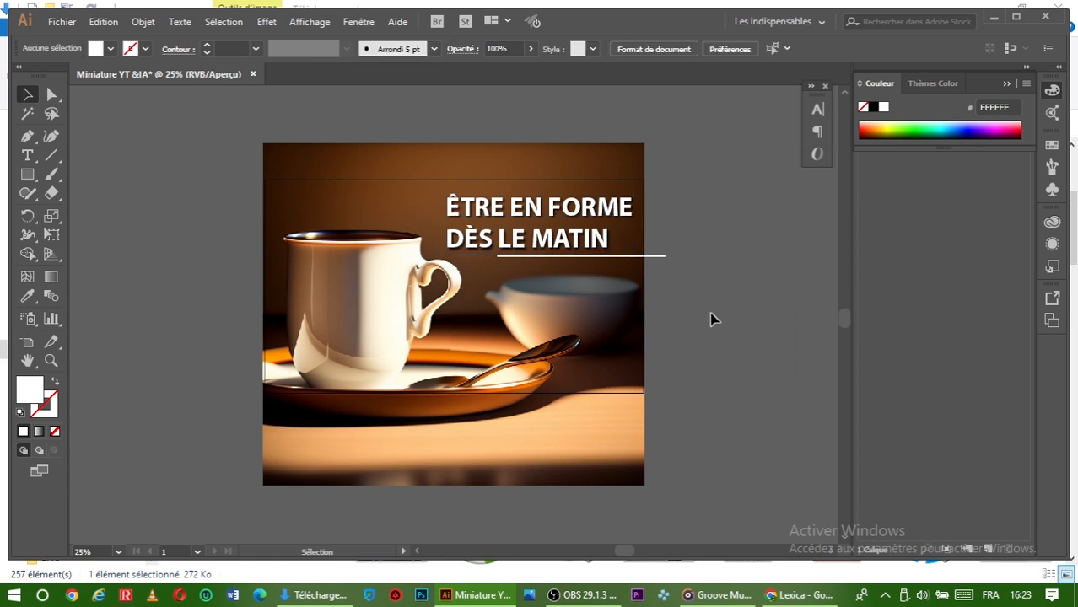
Draw a white circle near the artboard's lower-right corner and place a smaller copy near its upper-left corner.
left_click(29, 175)
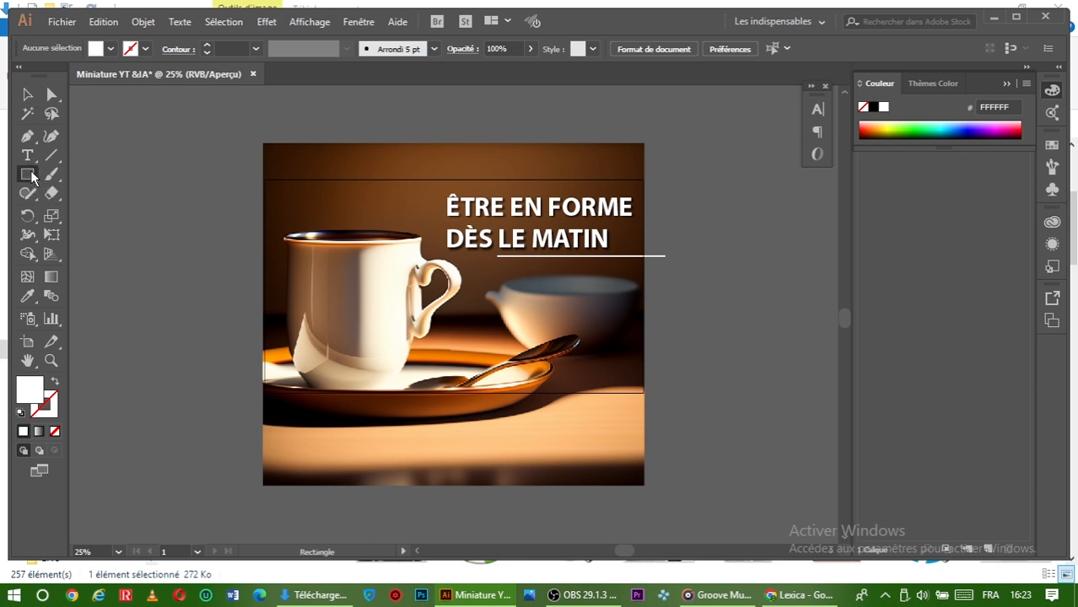
left_click_drag(32, 174, 92, 209)
left_click_drag(603, 361, 626, 385)
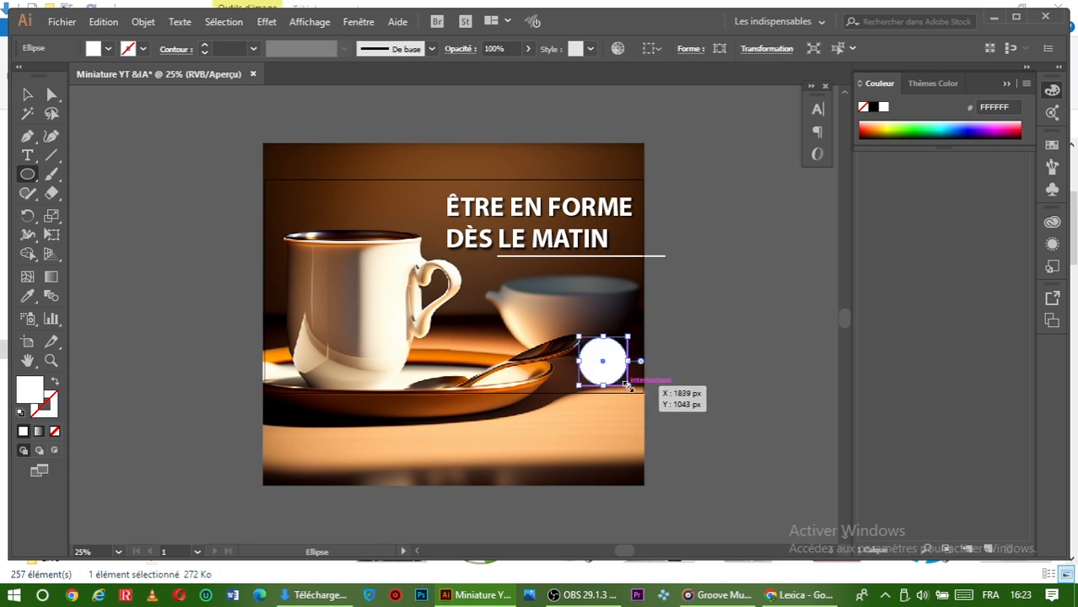
left_click(27, 94)
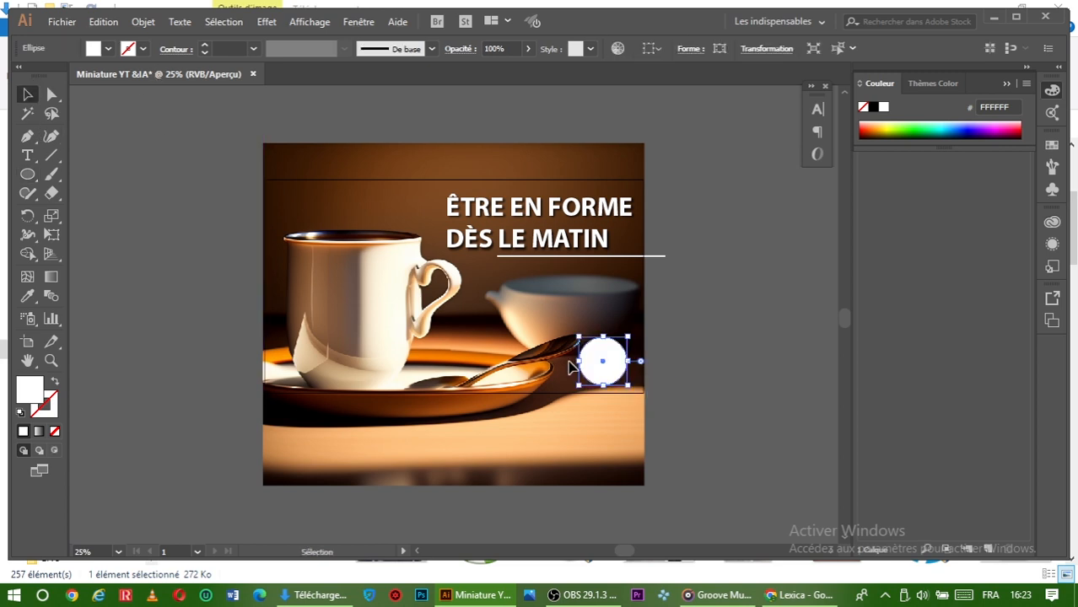
left_click_drag(625, 363, 297, 204)
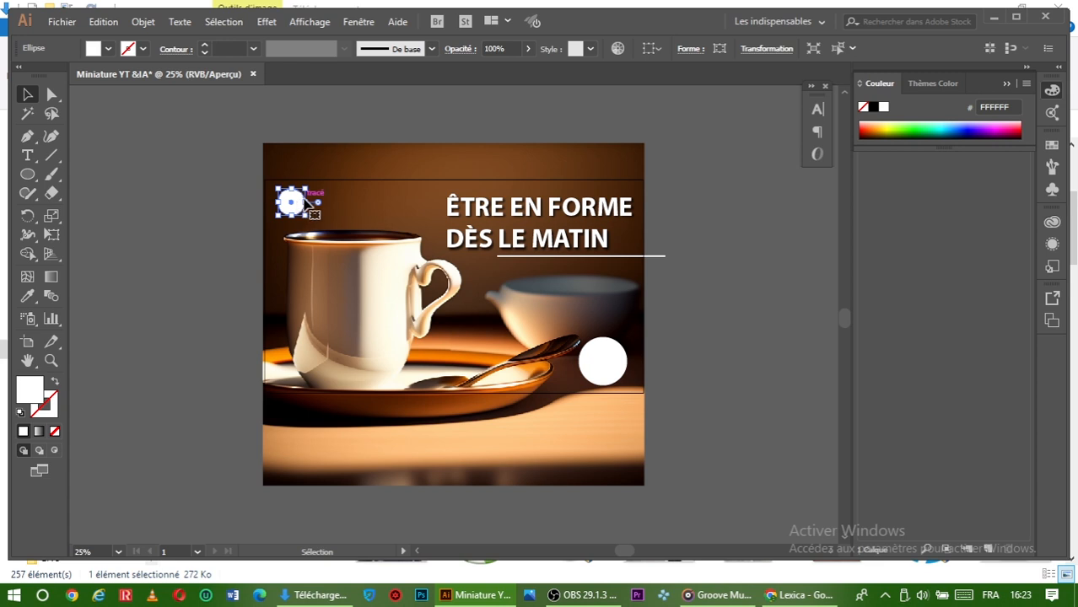
Turn both circles into unfilled rings by swapping fill and stroke, with a white 8 pt outline.
left_click(594, 366, "shift")
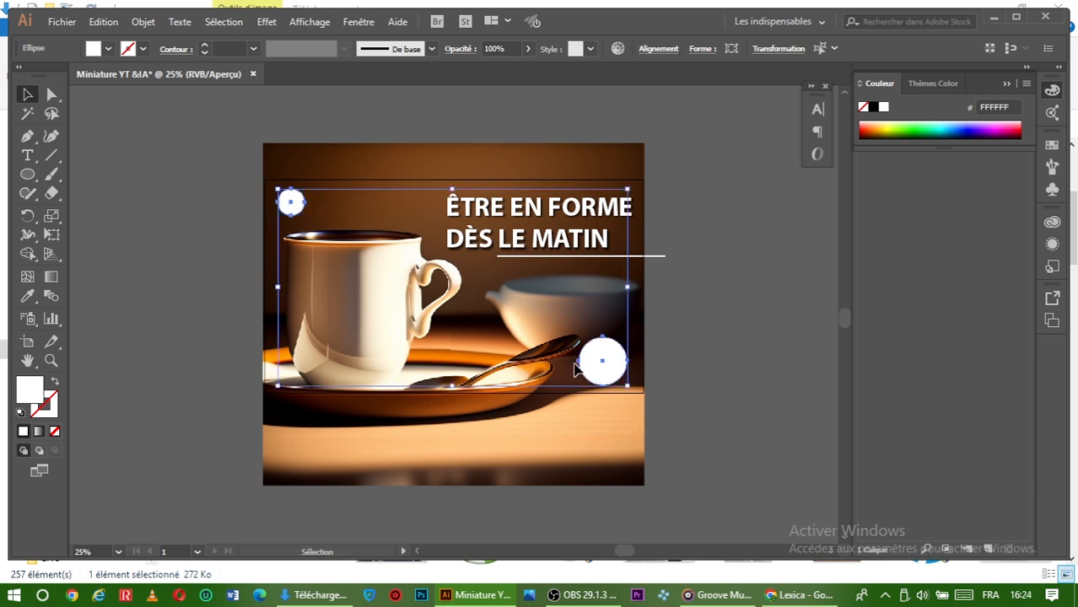
left_click(57, 383)
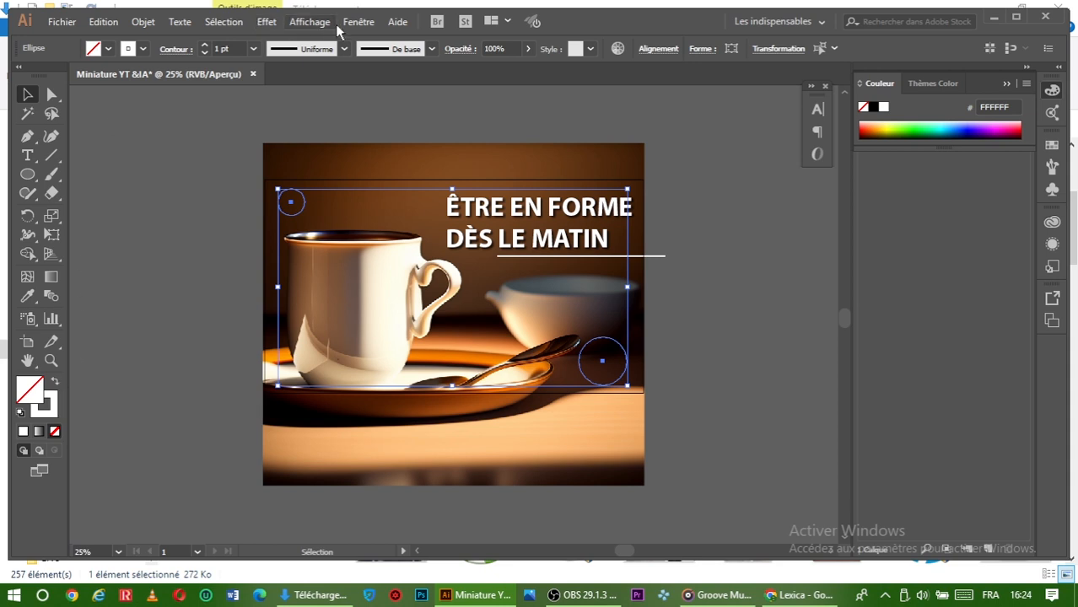
left_click(205, 45)
left_click(205, 44)
left_click(205, 45)
left_click(205, 45)
left_click(205, 44)
left_click(205, 45)
left_click(205, 45)
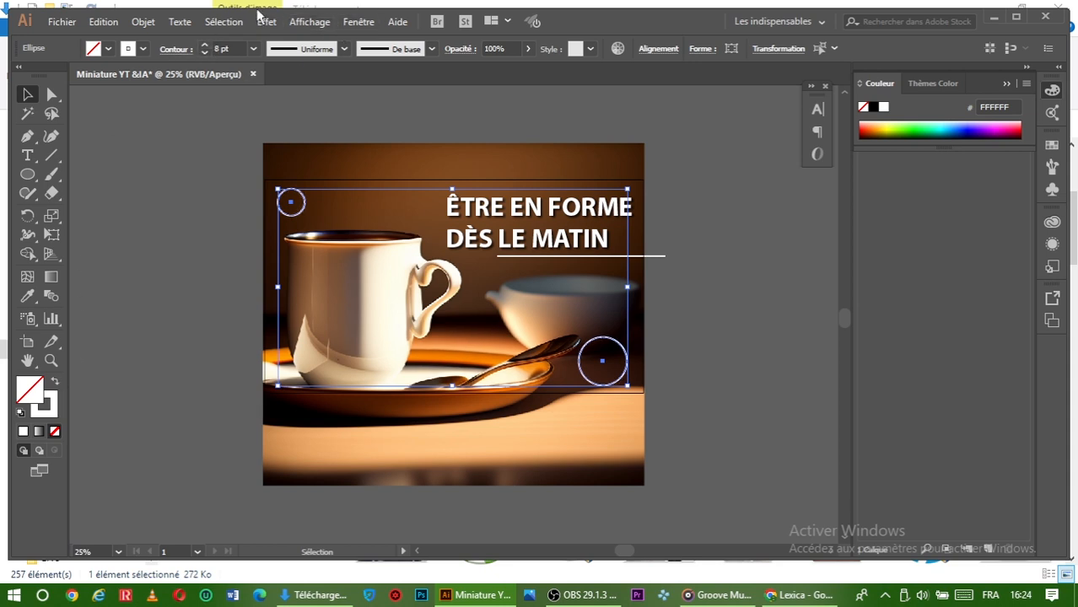
Give both ring outlines a dashed stroke with 12 pt dashes and 20 pt gaps, and deselect them.
left_click(354, 21)
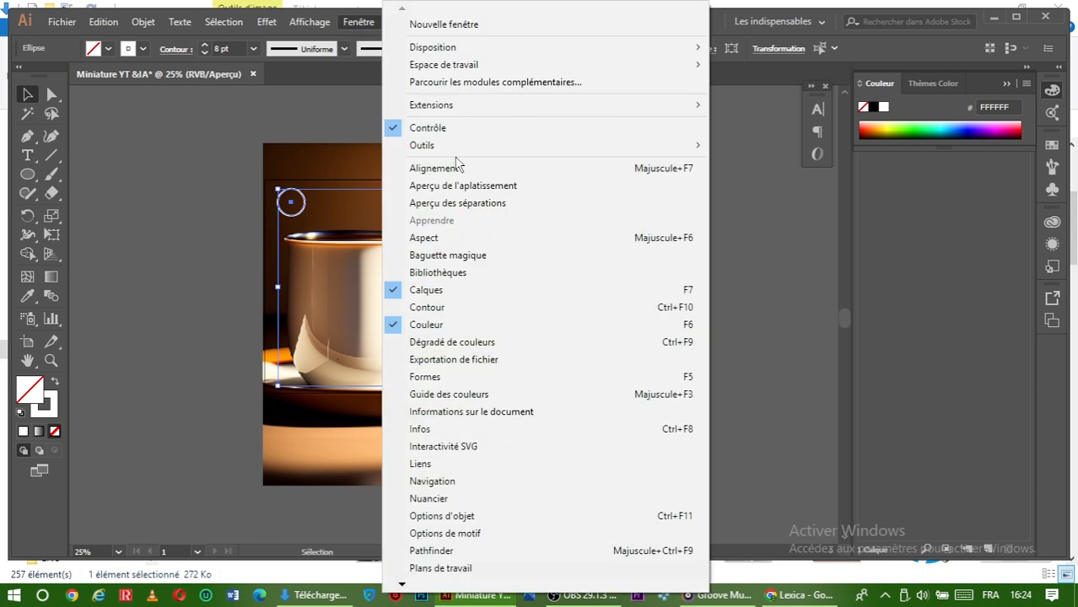
left_click(438, 307)
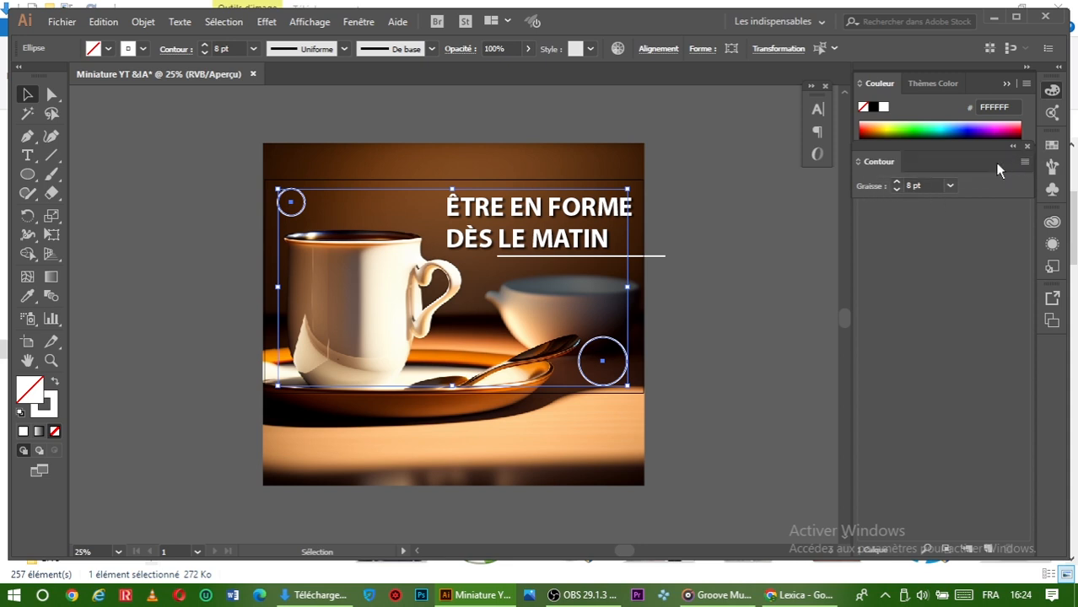
left_click(1023, 163)
left_click(970, 169)
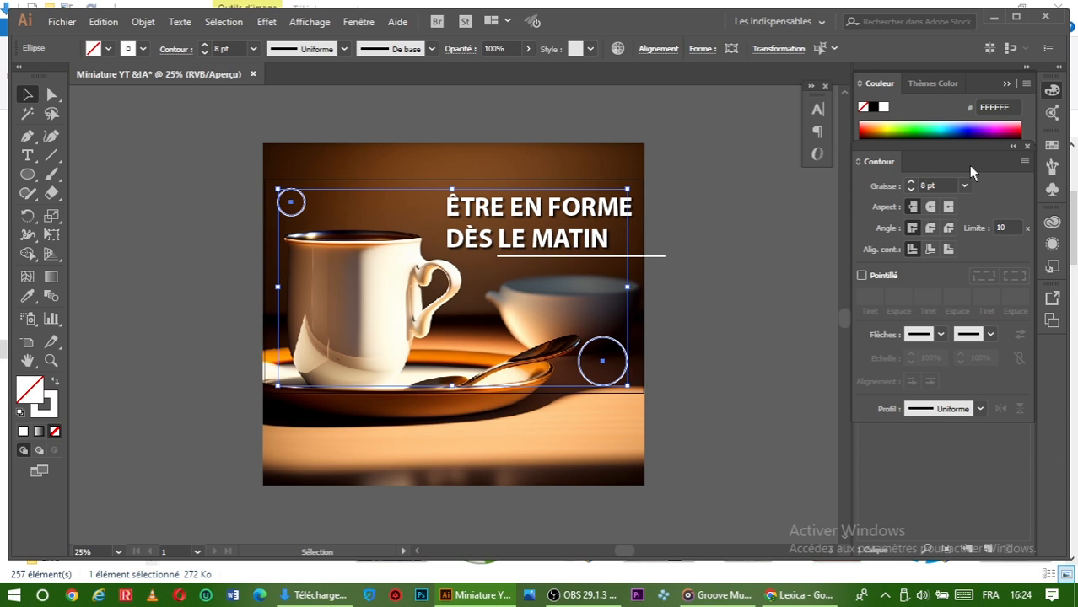
left_click(861, 275)
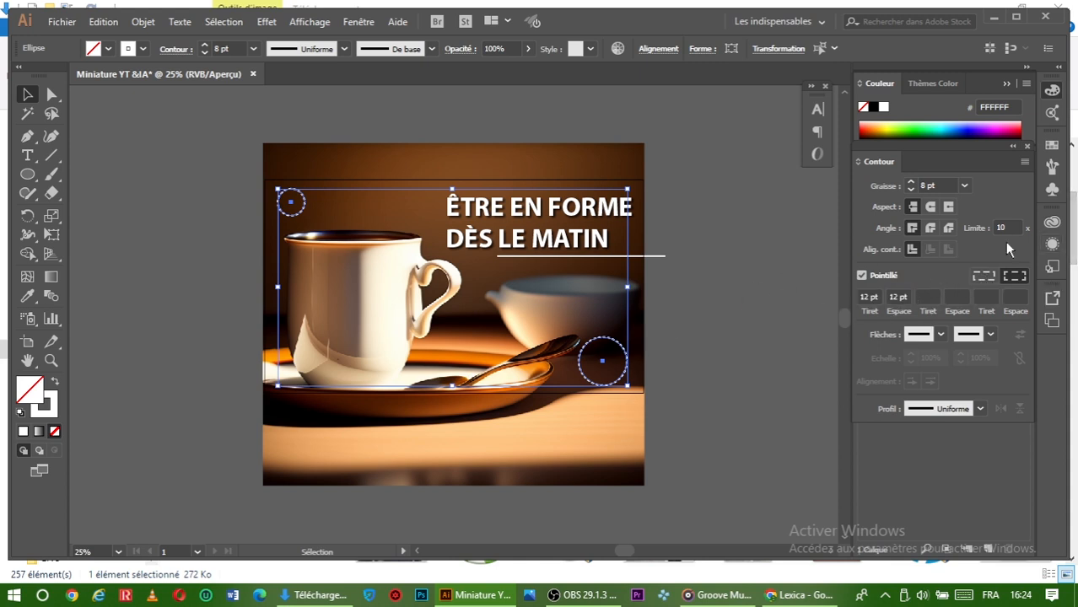
double_click(896, 296)
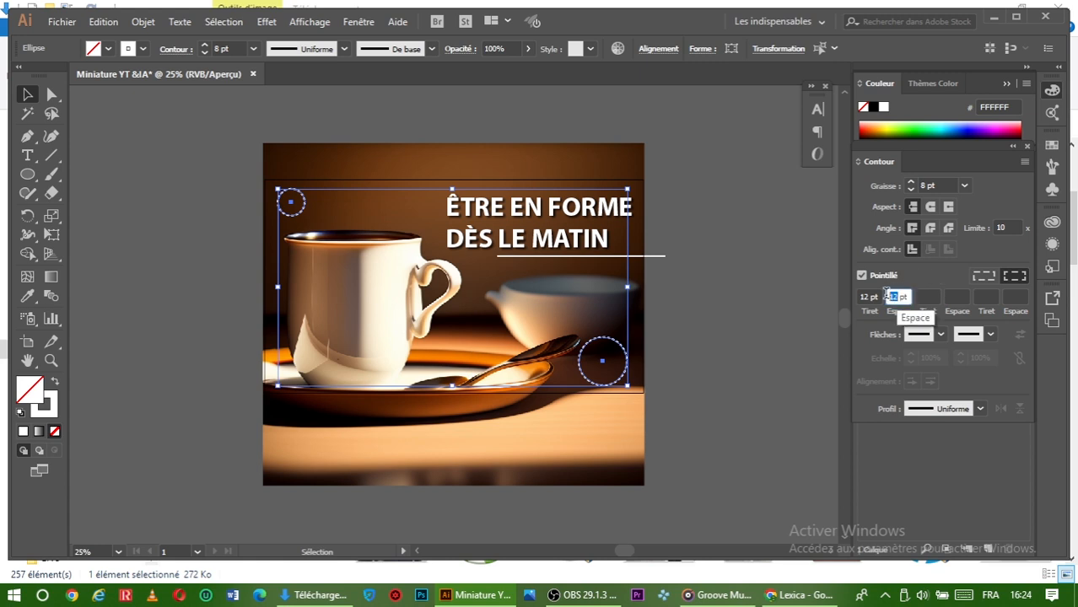
type("2")
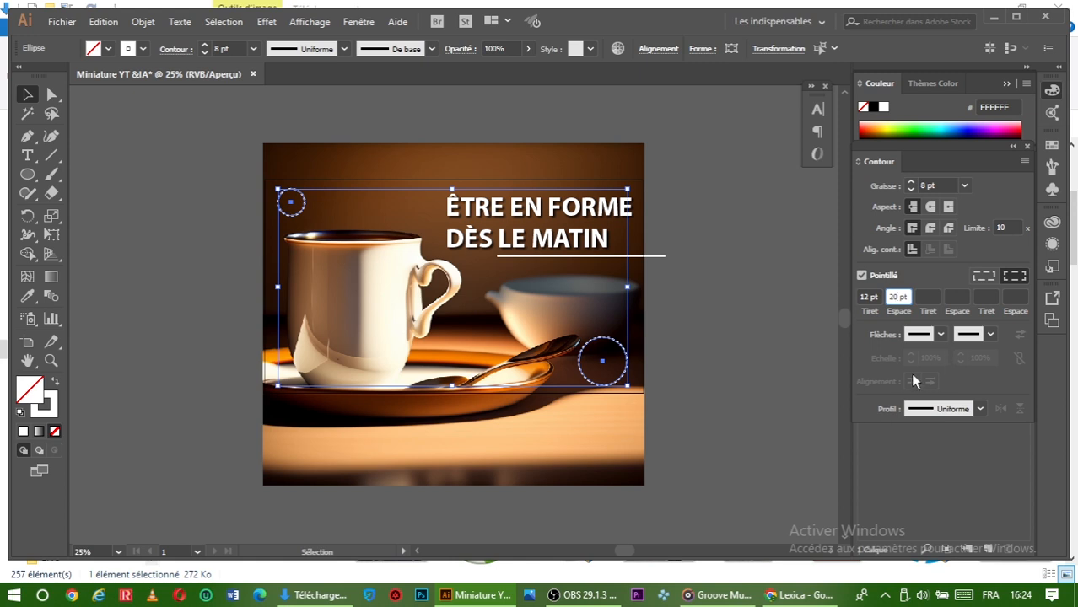
key("Return")
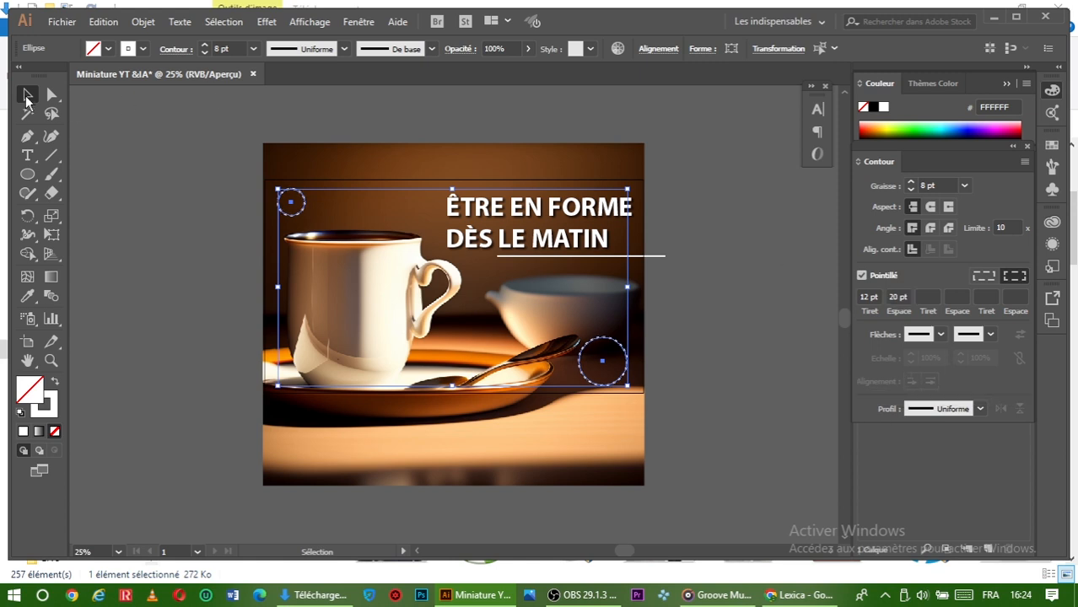
left_click(716, 412)
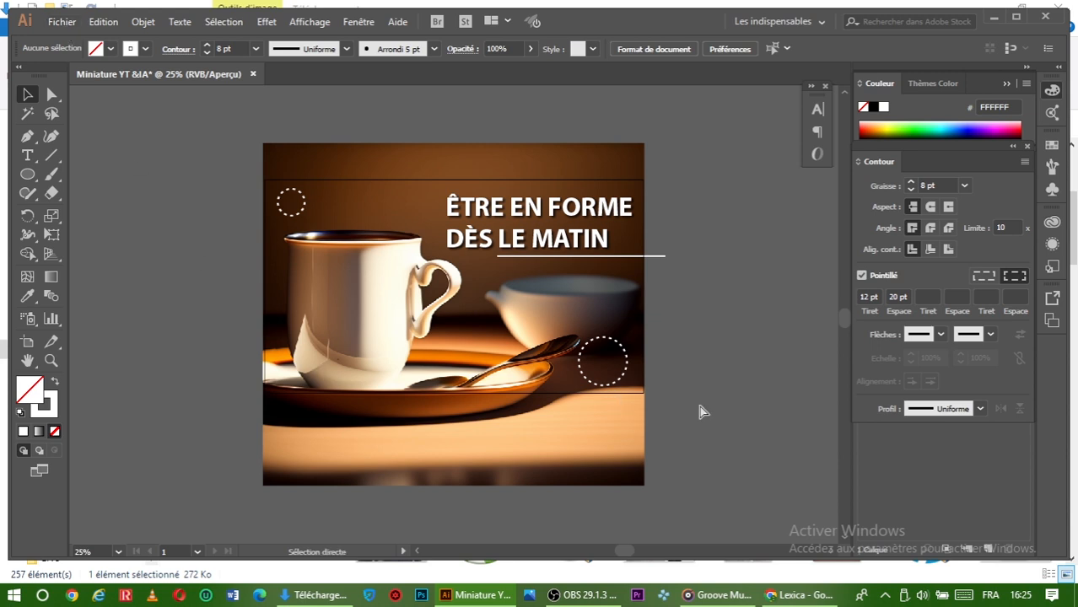
key("ctrl+plus")
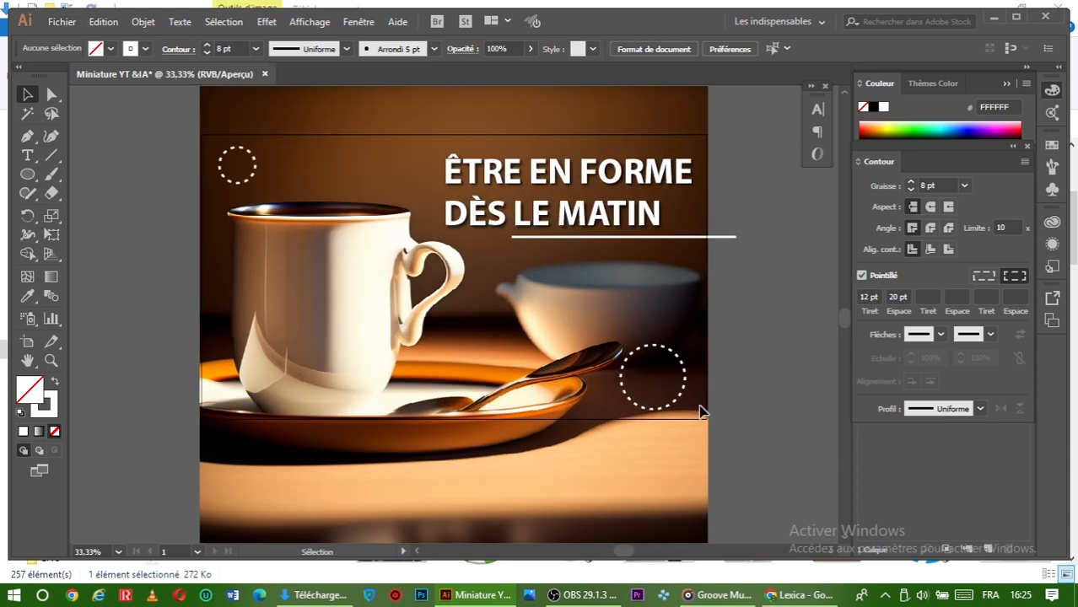